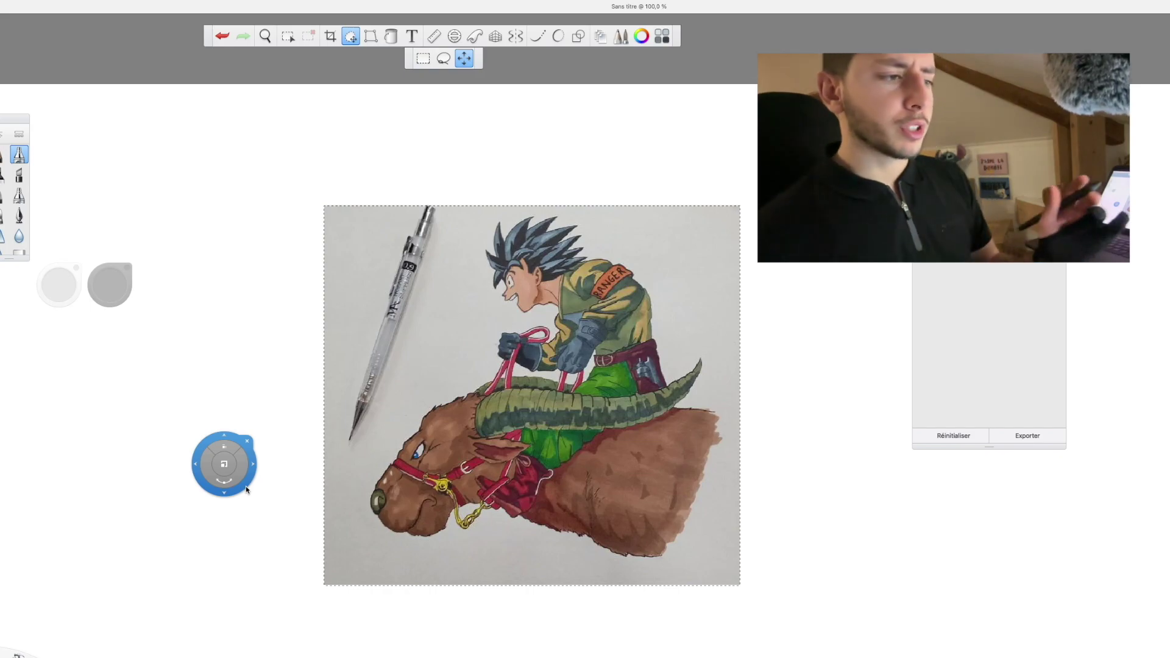
# Enlarge and place the rider drawing on the canvas, and sketch a pencil curve sample in the blank area beside it
pyautogui.moveTo(225, 464)
pyautogui.mouseDown()
pyautogui.moveTo(226, 488)
pyautogui.moveTo(294, 503)
pyautogui.moveTo(283, 528)
pyautogui.moveTo(261, 504)
pyautogui.moveTo(210, 556)
pyautogui.mouseUp()
pyautogui.click(3, 155)
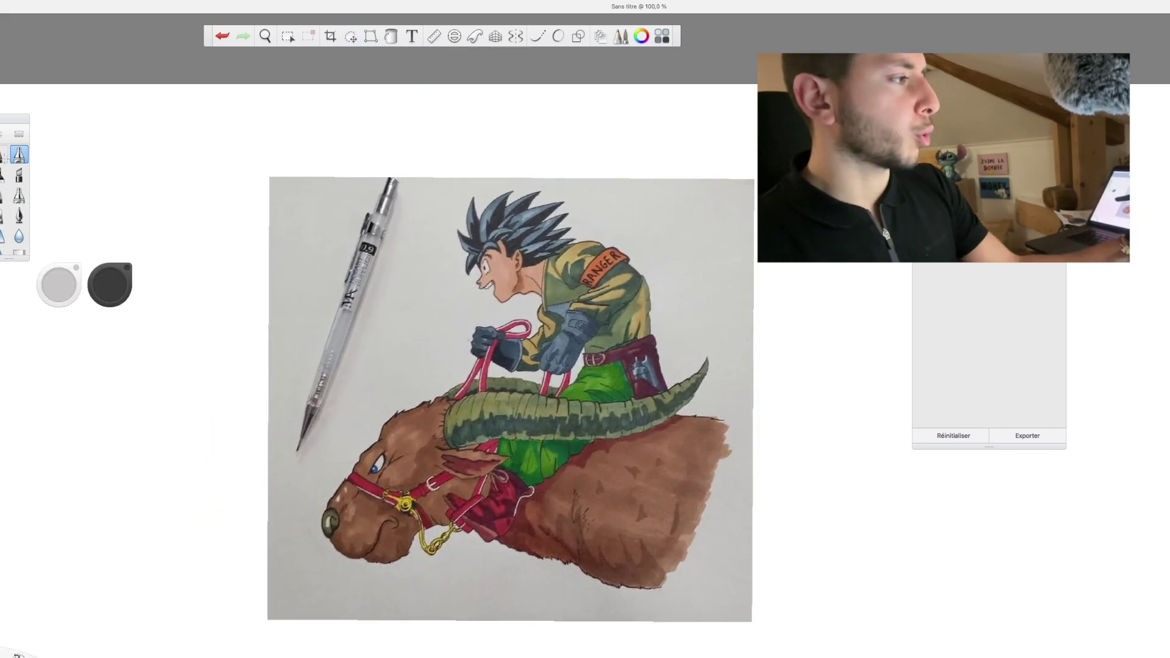
pyautogui.moveTo(158, 228); pyautogui.dragTo(223, 335)
# Mark the curve of the rider's back and circle the shoulder area in pencil, and undo these marks
pyautogui.moveTo(628, 261); pyautogui.dragTo(662, 300)
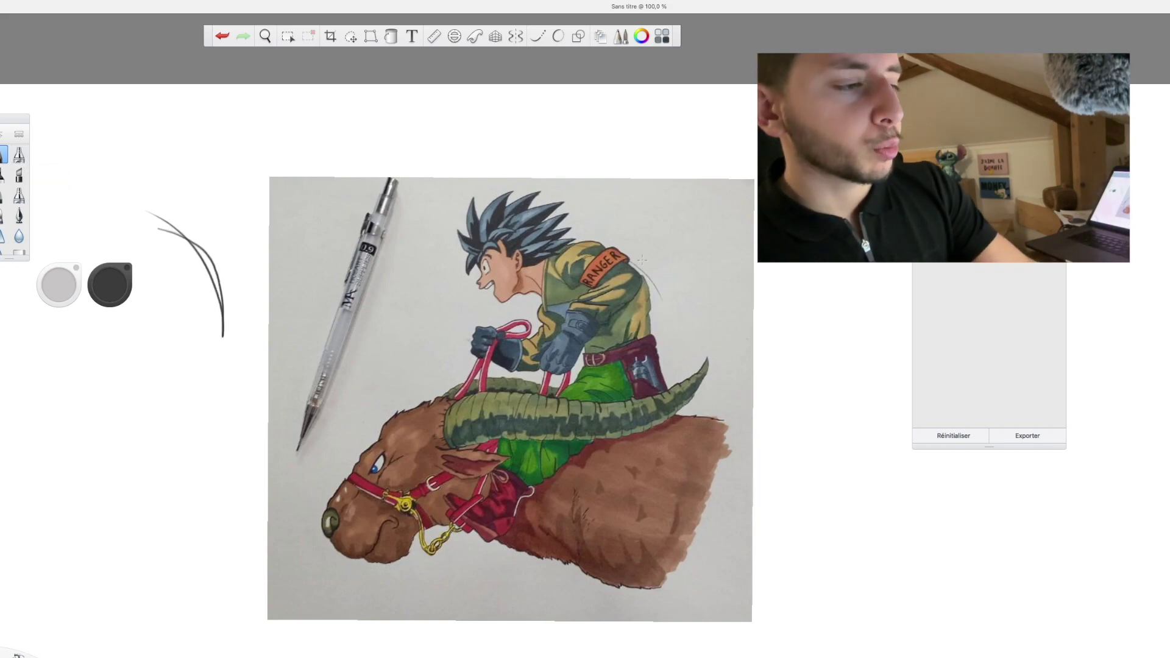
pyautogui.moveTo(636, 259); pyautogui.dragTo(654, 330)
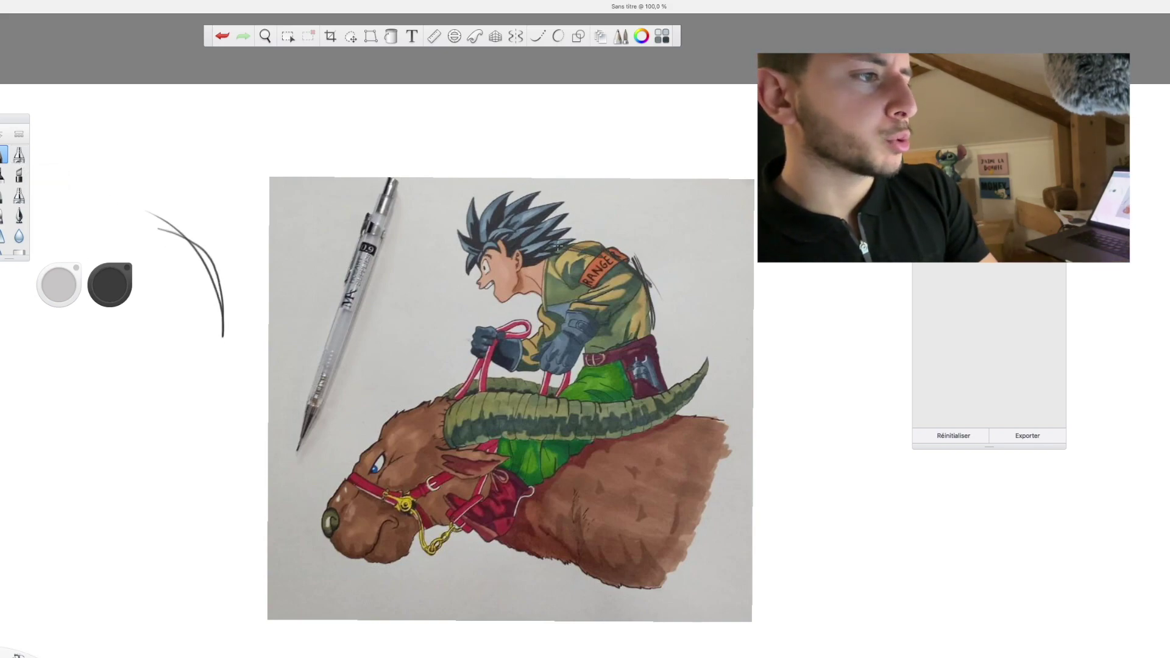
pyautogui.moveTo(640, 262); pyautogui.dragTo(671, 327)
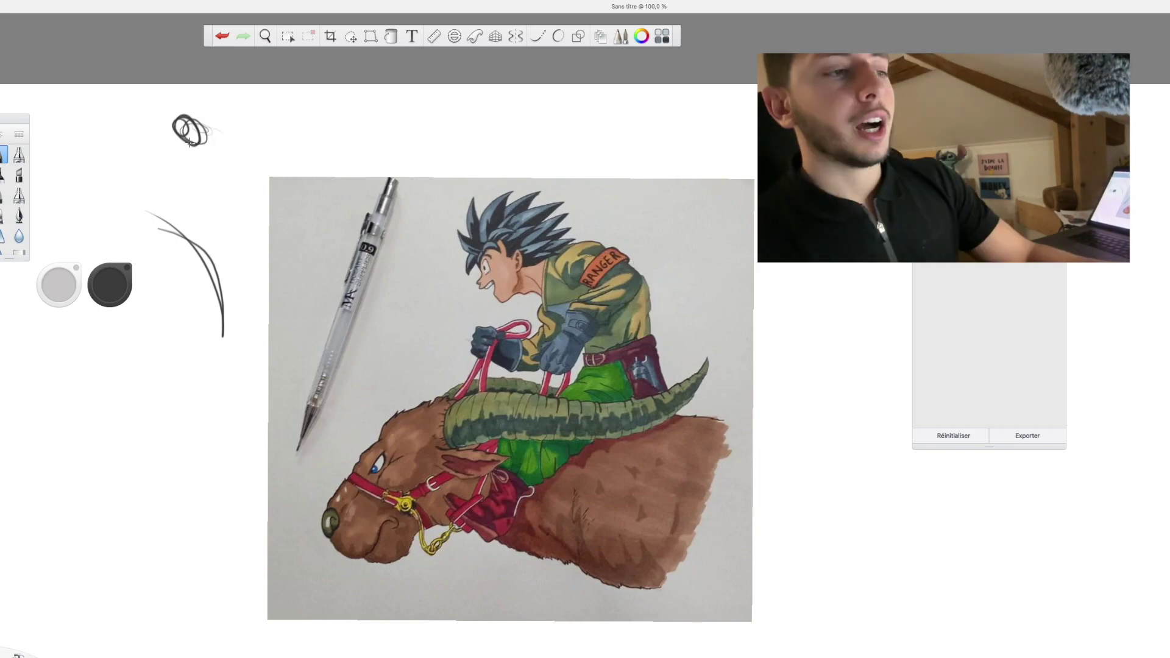
pyautogui.moveTo(632, 303); pyautogui.dragTo(649, 314)
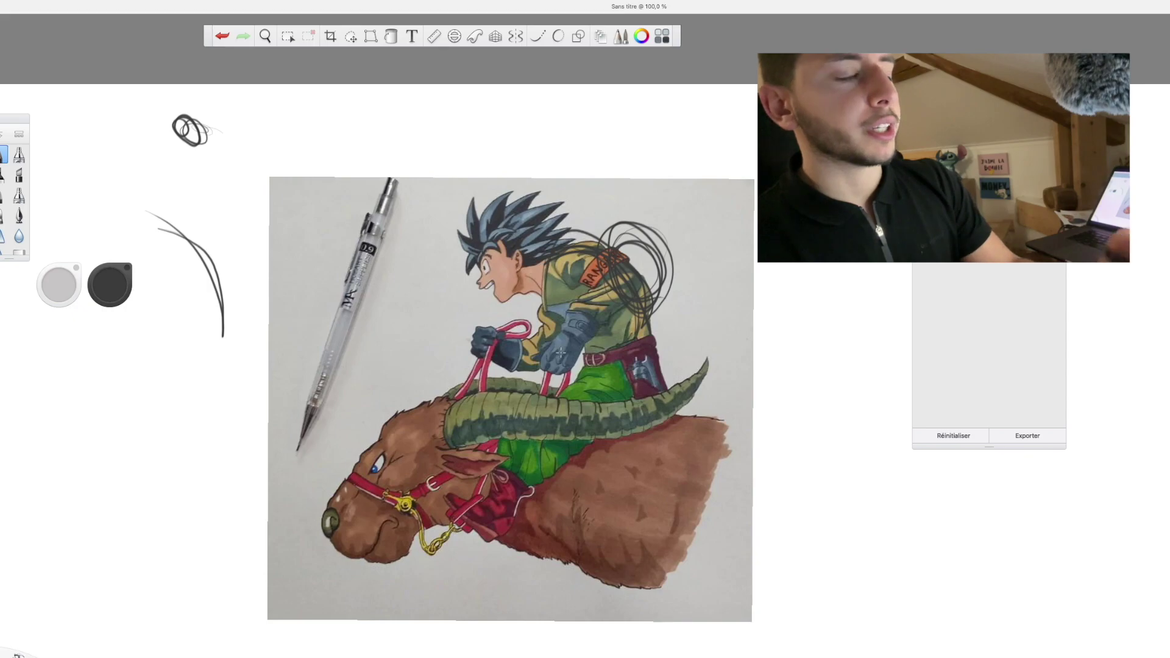
pyautogui.press('super+z')
pyautogui.press('super+z')
# Draw diagonal pencil lines along the animal's cut-off rear edge and vertical lines behind the rider's back
pyautogui.moveTo(734, 403); pyautogui.dragTo(662, 614)
pyautogui.moveTo(755, 353); pyautogui.dragTo(638, 652)
pyautogui.moveTo(766, 329); pyautogui.dragTo(625, 657)
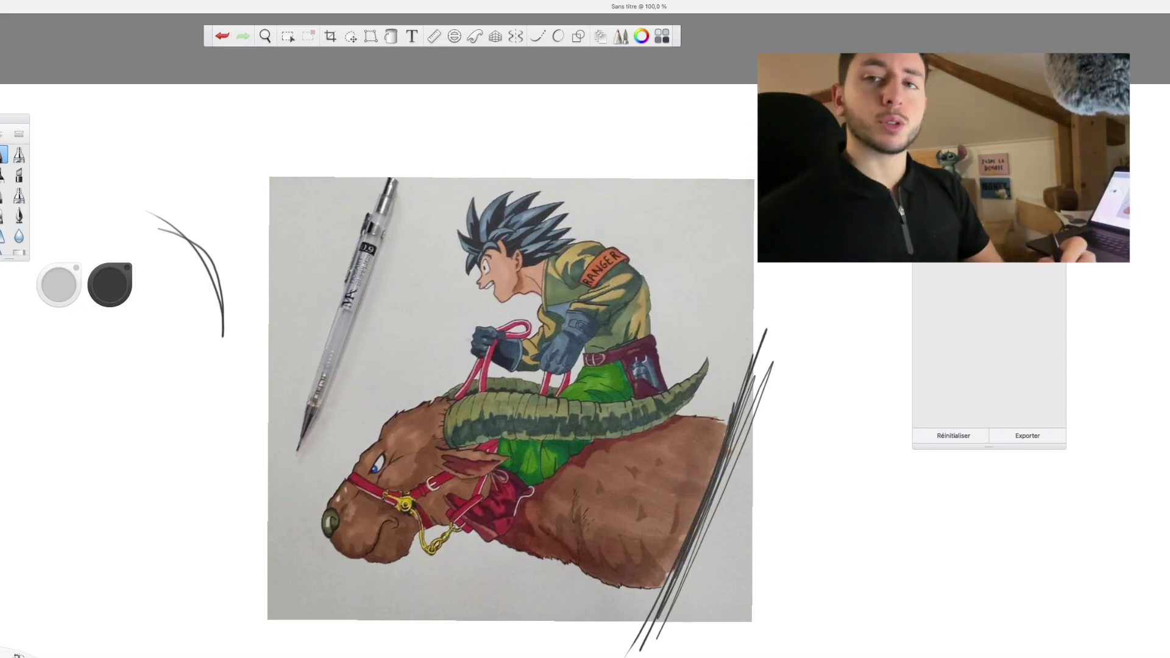
pyautogui.moveTo(705, 181); pyautogui.dragTo(707, 476)
pyautogui.moveTo(695, 234); pyautogui.dragTo(698, 506)
pyautogui.moveTo(688, 186); pyautogui.dragTo(692, 532)
pyautogui.moveTo(672, 186); pyautogui.dragTo(696, 521)
pyautogui.moveTo(678, 166); pyautogui.dragTo(695, 560)
# Draw long pencil lines along the underside of the animal and one more steep line behind the rider
pyautogui.moveTo(682, 244)
pyautogui.mouseDown()
pyautogui.moveTo(693, 513)
pyautogui.moveTo(313, 594)
pyautogui.moveTo(259, 590)
pyautogui.mouseUp()
pyautogui.moveTo(253, 586)
pyautogui.mouseDown()
pyautogui.moveTo(554, 574)
pyautogui.moveTo(678, 553)
pyautogui.mouseUp()
pyautogui.moveTo(679, 553); pyautogui.dragTo(228, 597)
pyautogui.moveTo(229, 598); pyautogui.dragTo(691, 531)
pyautogui.moveTo(655, 128); pyautogui.dragTo(695, 381)
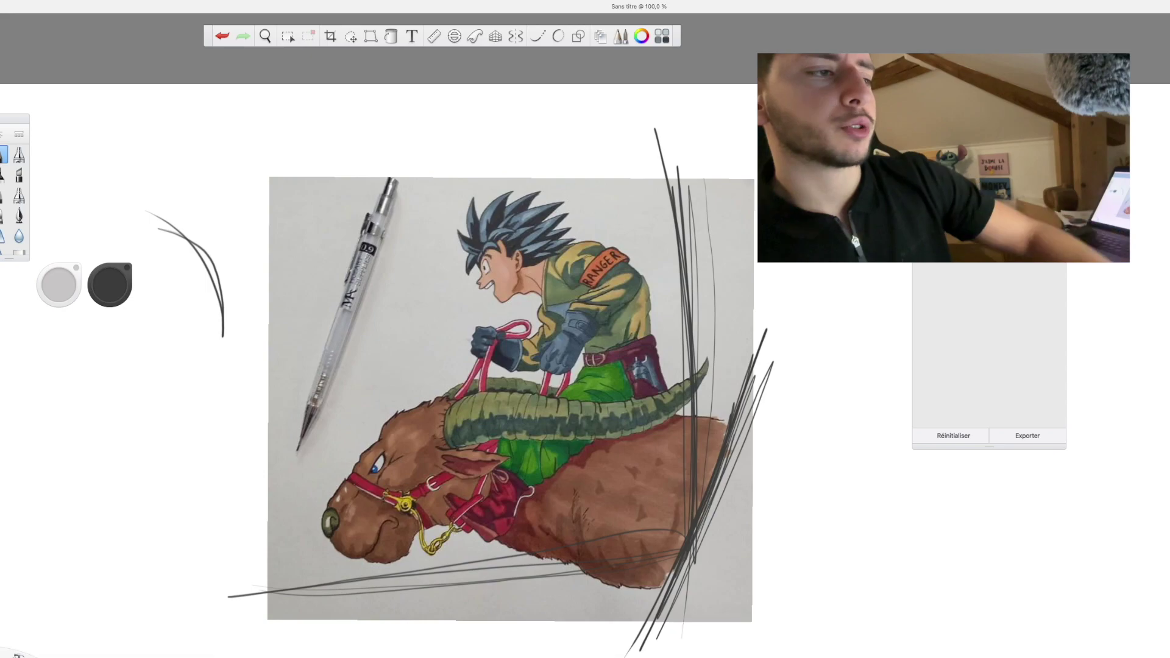
# Add short pencil marks across and beside the mechanical pencil in the photo
pyautogui.moveTo(379, 266); pyautogui.dragTo(409, 323)
pyautogui.moveTo(384, 269); pyautogui.dragTo(400, 321)
pyautogui.moveTo(314, 321); pyautogui.dragTo(377, 352)
pyautogui.moveTo(292, 355); pyautogui.dragTo(347, 381)
pyautogui.moveTo(292, 303); pyautogui.dragTo(293, 338)
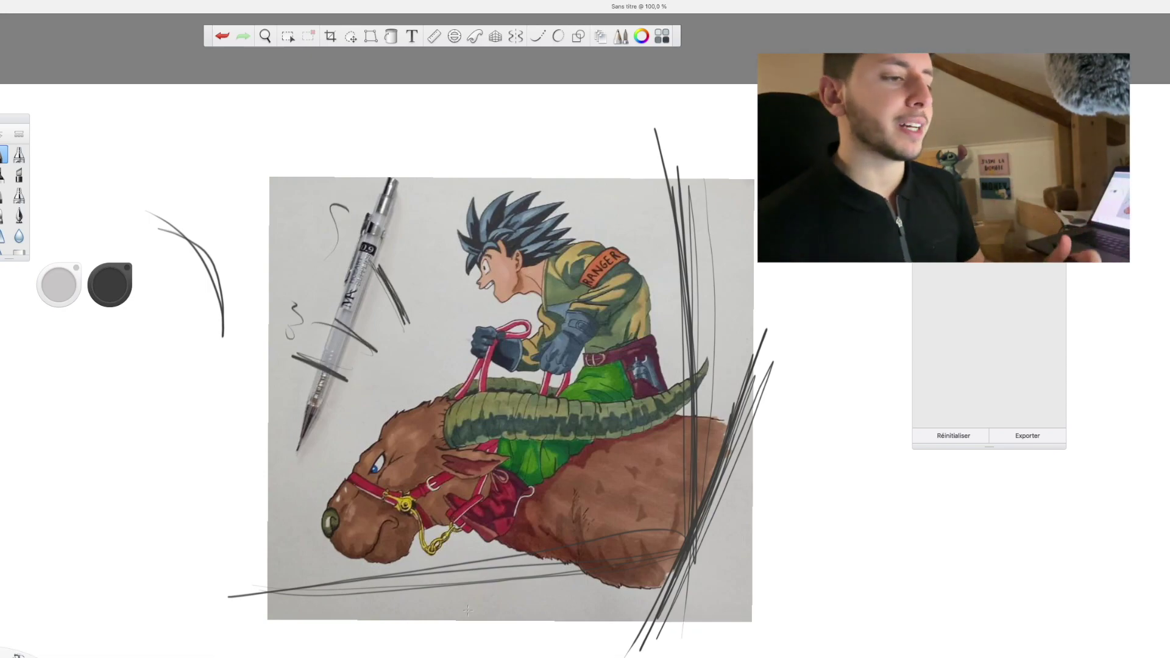
# Scribble more pencil strokes over the animal's cut-off rear edge
pyautogui.moveTo(763, 367); pyautogui.dragTo(604, 655)
pyautogui.moveTo(716, 512); pyautogui.dragTo(687, 639)
pyautogui.moveTo(717, 379); pyautogui.dragTo(753, 564)
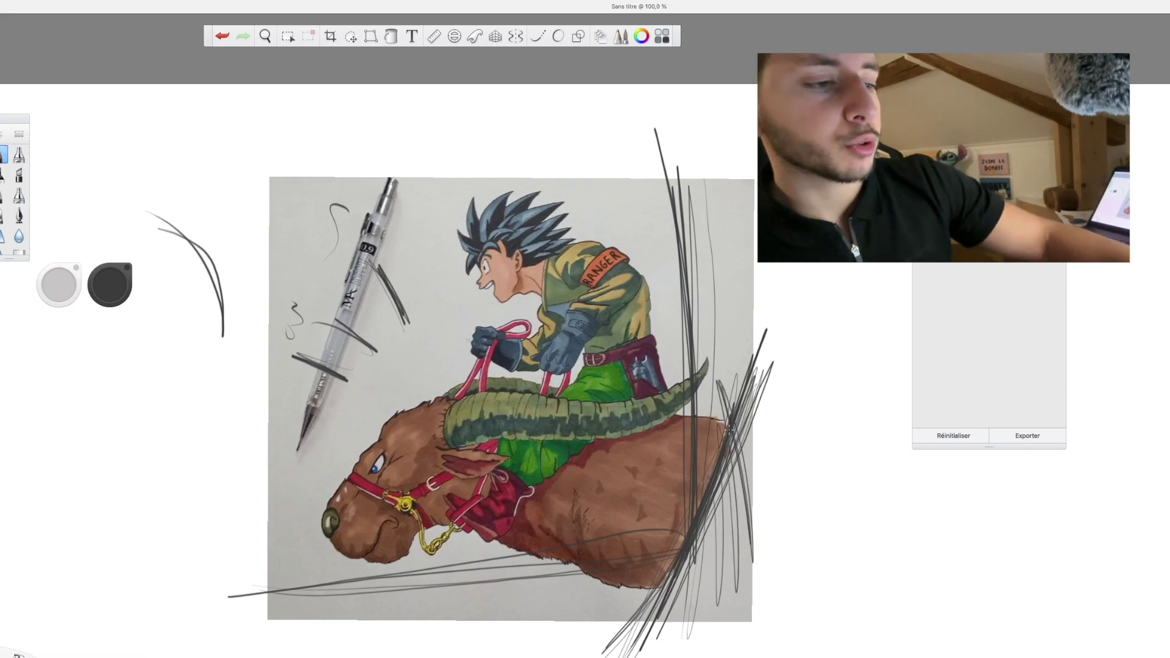
pyautogui.moveTo(762, 349); pyautogui.dragTo(724, 488)
# Sweep long diagonal pencil strokes outward past the animal's rear and lower edge
pyautogui.moveTo(649, 625)
pyautogui.mouseDown()
pyautogui.moveTo(741, 468)
pyautogui.moveTo(857, 460)
pyautogui.mouseUp()
pyautogui.moveTo(436, 627); pyautogui.dragTo(809, 400)
pyautogui.moveTo(382, 634); pyautogui.dragTo(811, 306)
pyautogui.moveTo(346, 628)
pyautogui.mouseDown()
pyautogui.moveTo(649, 504)
pyautogui.moveTo(579, 563)
pyautogui.moveTo(756, 380)
pyautogui.moveTo(372, 615)
pyautogui.mouseUp()
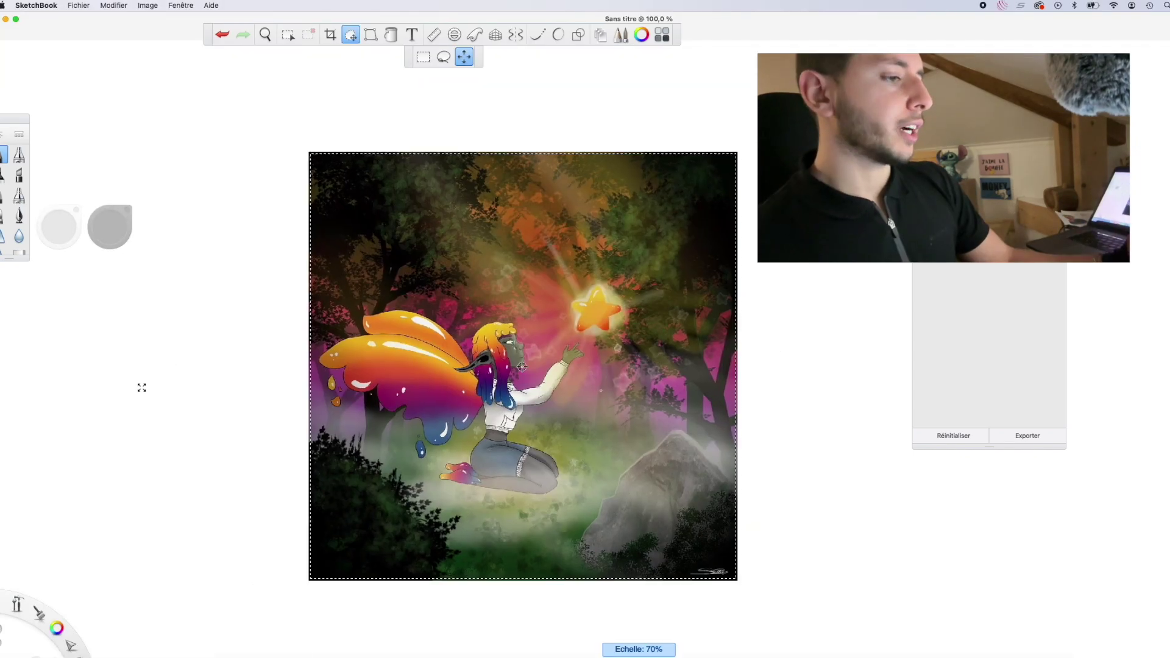
# Enlarge the fairy forest illustration to nearly fill the canvas height, reposition it and apply the placement
pyautogui.moveTo(148, 390); pyautogui.dragTo(177, 461)
pyautogui.moveTo(205, 489); pyautogui.dragTo(191, 490)
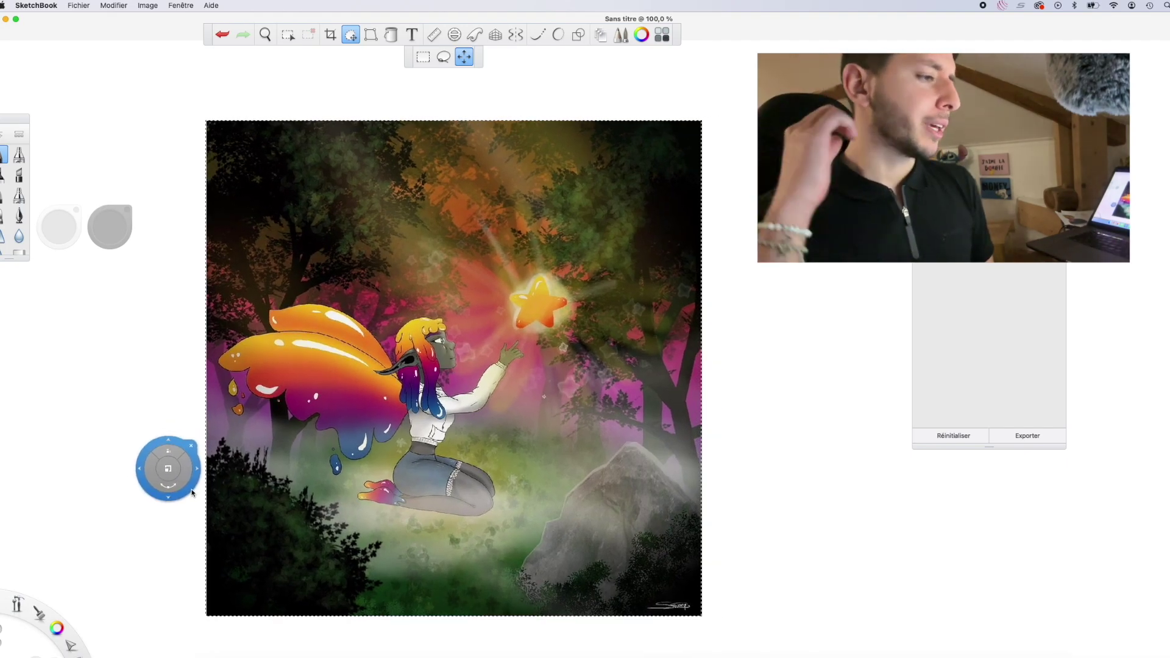
pyautogui.moveTo(162, 478)
pyautogui.mouseDown()
pyautogui.moveTo(160, 450)
pyautogui.moveTo(142, 496)
pyautogui.mouseUp()
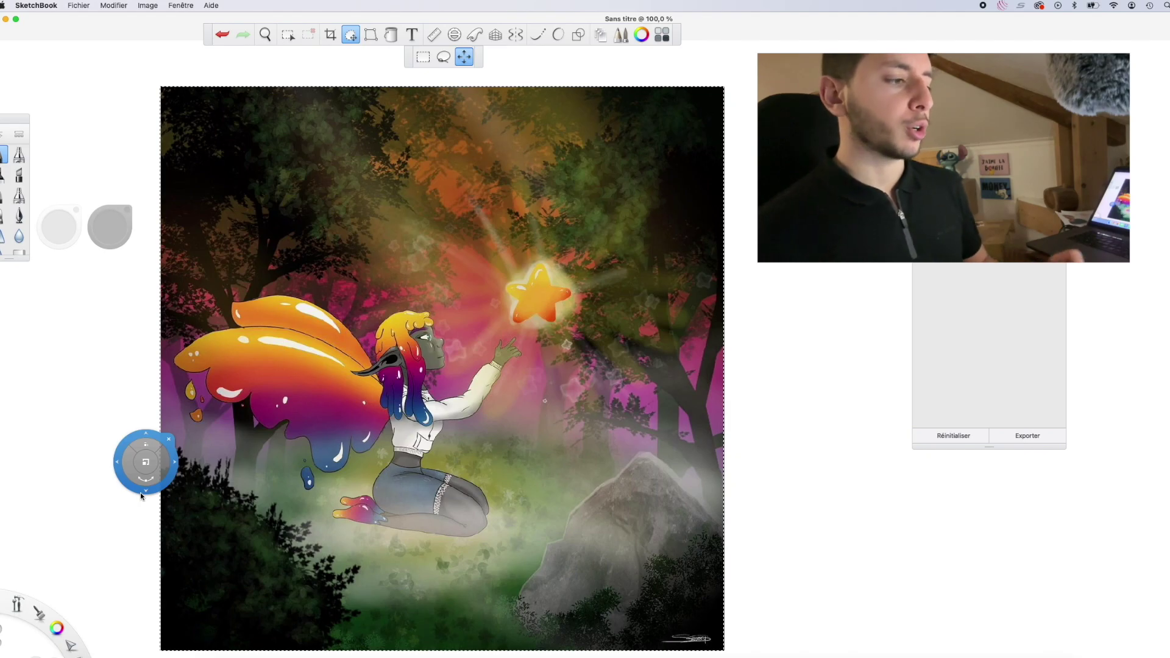
pyautogui.click(169, 439)
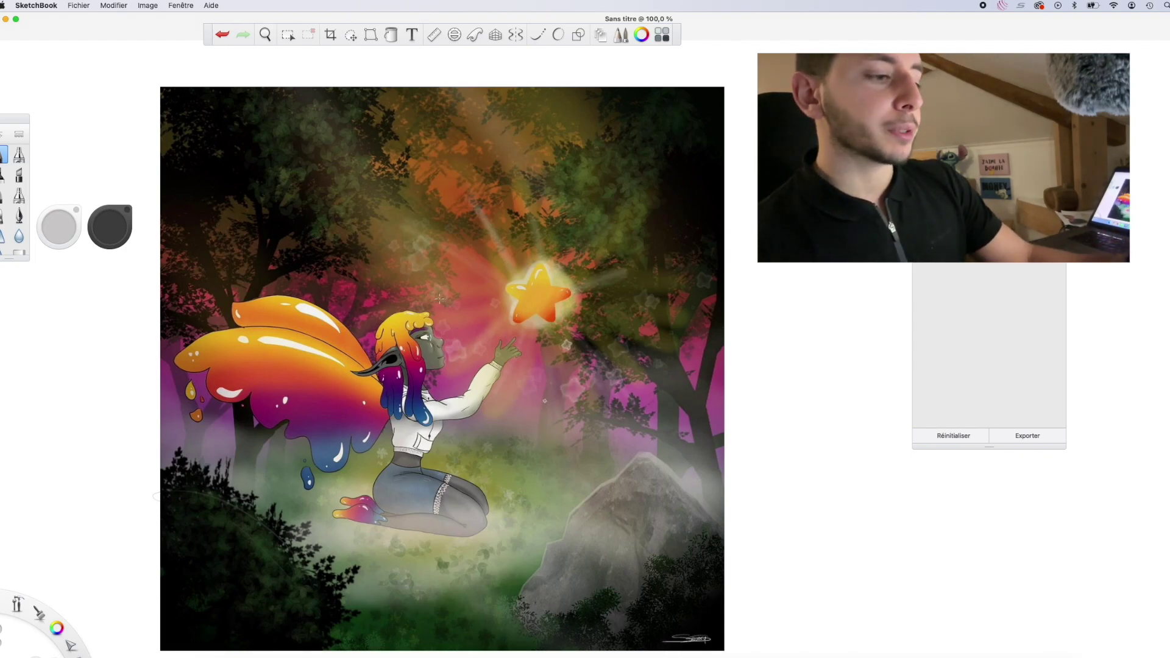
# Airbrush pale yellow light over the grass beneath and beside the kneeling fairy
pyautogui.moveTo(332, 506)
pyautogui.mouseDown()
pyautogui.moveTo(350, 534)
pyautogui.moveTo(506, 547)
pyautogui.mouseUp()
pyautogui.moveTo(105, 271)
pyautogui.click(120, 208)
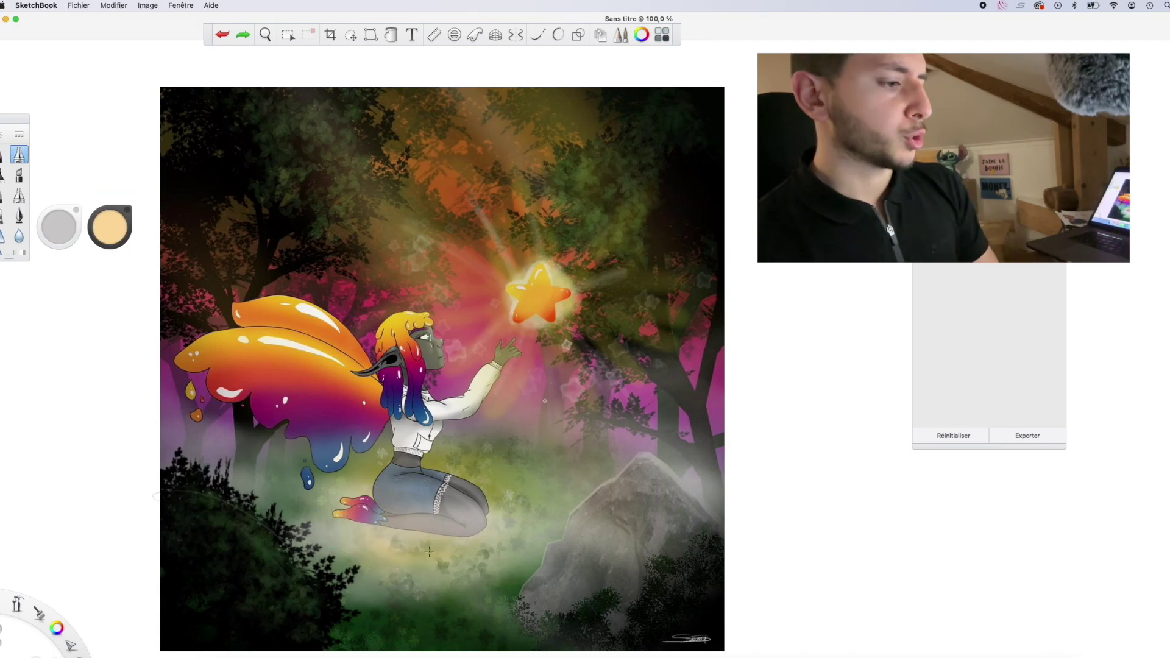
pyautogui.moveTo(429, 552)
pyautogui.mouseDown()
pyautogui.moveTo(478, 556)
pyautogui.moveTo(387, 567)
pyautogui.moveTo(323, 536)
pyautogui.moveTo(390, 592)
pyautogui.mouseUp()
pyautogui.moveTo(573, 445)
pyautogui.mouseDown()
pyautogui.moveTo(469, 487)
pyautogui.moveTo(579, 549)
pyautogui.moveTo(378, 579)
pyautogui.moveTo(462, 601)
pyautogui.moveTo(406, 600)
pyautogui.moveTo(545, 551)
pyautogui.mouseUp()
# Switch to orange and airbrush light over the dark bush and the tree foliage around the fairy
pyautogui.click(111, 224)
pyautogui.click(129, 214)
pyautogui.click(122, 224)
pyautogui.moveTo(214, 511)
pyautogui.mouseDown()
pyautogui.moveTo(232, 537)
pyautogui.moveTo(183, 609)
pyautogui.moveTo(256, 609)
pyautogui.moveTo(177, 463)
pyautogui.mouseUp()
pyautogui.moveTo(201, 222)
pyautogui.mouseDown()
pyautogui.moveTo(341, 110)
pyautogui.moveTo(397, 244)
pyautogui.moveTo(609, 122)
pyautogui.moveTo(701, 177)
pyautogui.moveTo(609, 366)
pyautogui.mouseUp()
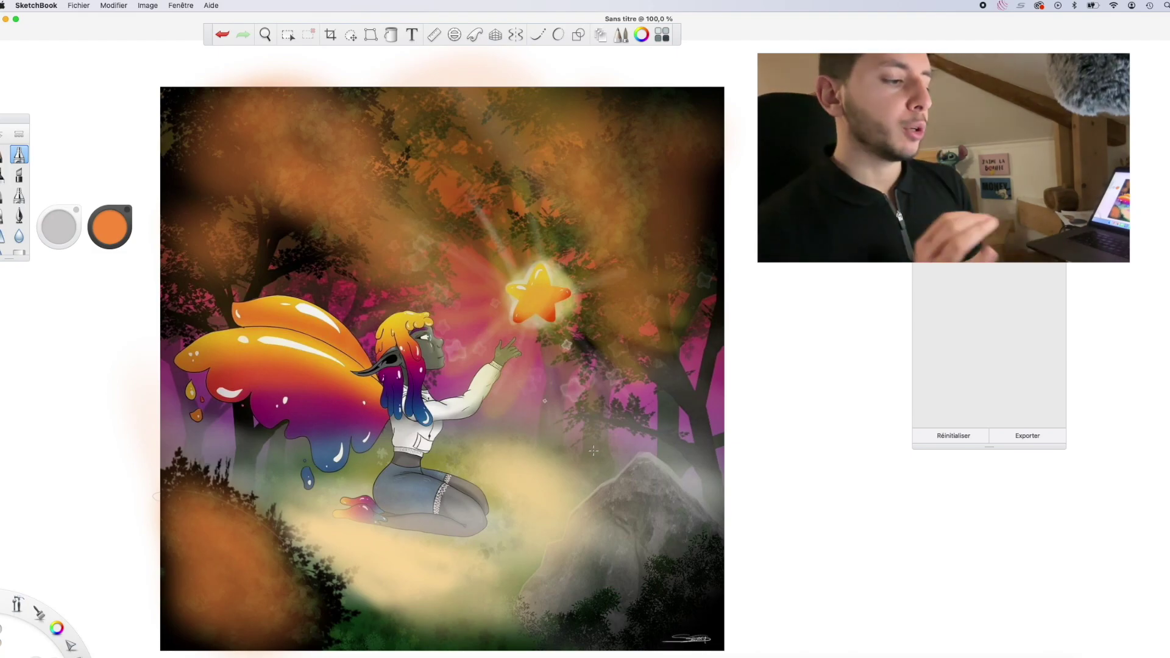
# Undo the yellow and orange airbrush strokes on the forest illustration
pyautogui.click(222, 35)
pyautogui.click(223, 34)
pyautogui.click(222, 35)
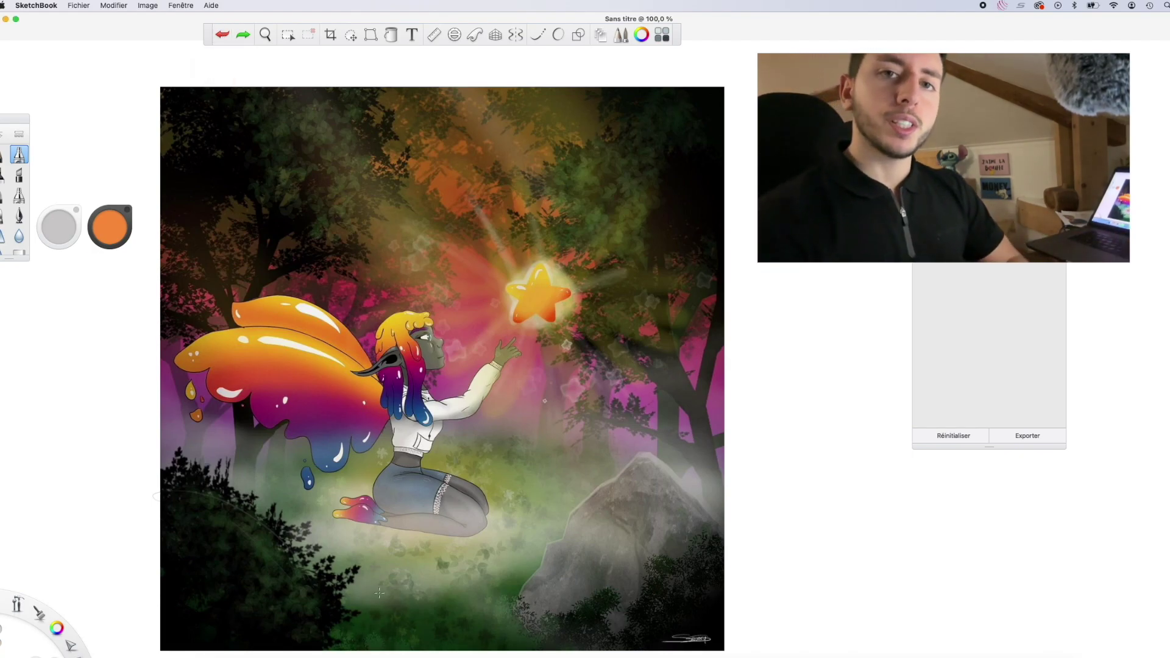
# Change the brush and colour to dark grey, and paint a shadow on the grass under and behind the fairy's legs
pyautogui.click(19, 195)
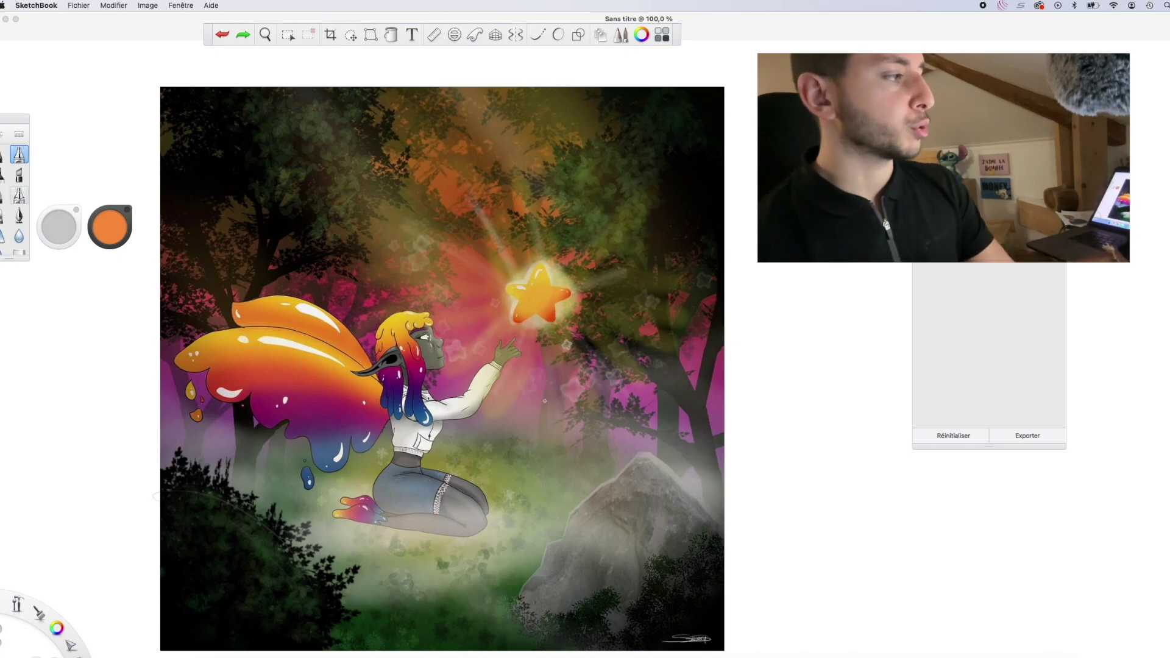
pyautogui.click(109, 227)
pyautogui.click(105, 229)
pyautogui.moveTo(372, 542)
pyautogui.mouseDown()
pyautogui.moveTo(433, 542)
pyautogui.moveTo(283, 539)
pyautogui.mouseUp()
pyautogui.click(222, 36)
pyautogui.click(109, 227)
pyautogui.click(103, 239)
pyautogui.moveTo(391, 554)
pyautogui.mouseDown()
pyautogui.moveTo(324, 504)
pyautogui.moveTo(285, 507)
pyautogui.moveTo(332, 518)
pyautogui.moveTo(345, 545)
pyautogui.moveTo(413, 554)
pyautogui.moveTo(334, 575)
pyautogui.mouseUp()
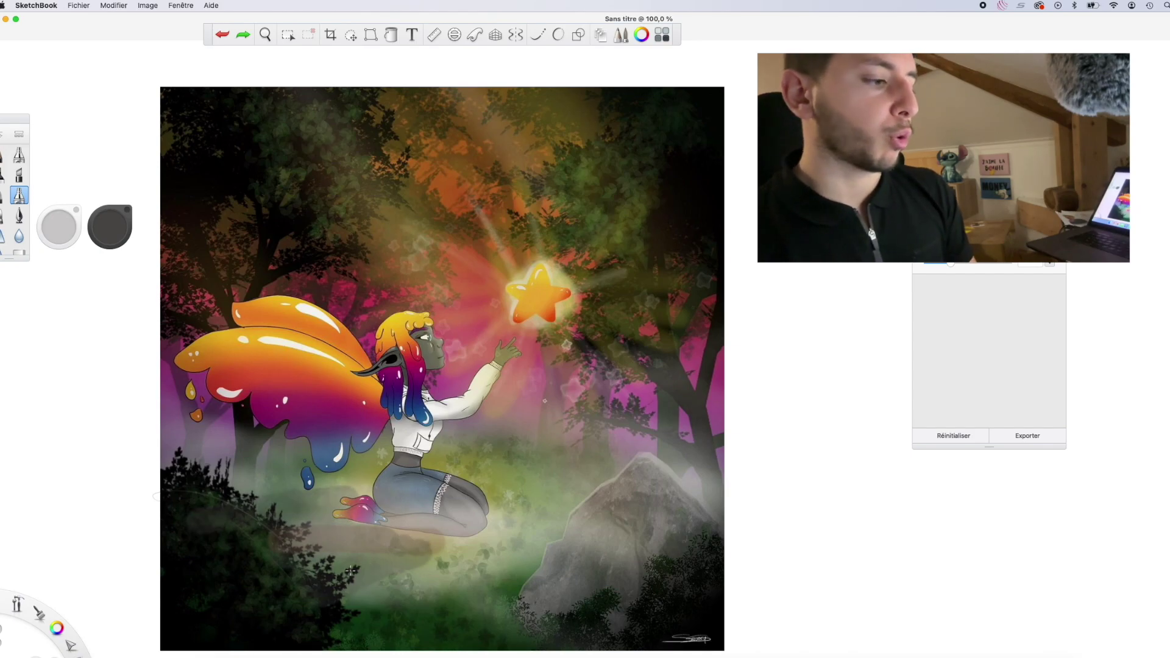
pyautogui.moveTo(345, 511)
pyautogui.mouseDown()
pyautogui.moveTo(243, 490)
pyautogui.moveTo(350, 505)
pyautogui.moveTo(270, 502)
pyautogui.moveTo(249, 532)
pyautogui.moveTo(328, 545)
pyautogui.moveTo(424, 533)
pyautogui.moveTo(326, 565)
pyautogui.moveTo(454, 538)
pyautogui.moveTo(249, 525)
pyautogui.moveTo(339, 499)
pyautogui.moveTo(199, 487)
pyautogui.moveTo(387, 525)
pyautogui.moveTo(281, 576)
pyautogui.moveTo(450, 539)
pyautogui.moveTo(311, 536)
pyautogui.mouseUp()
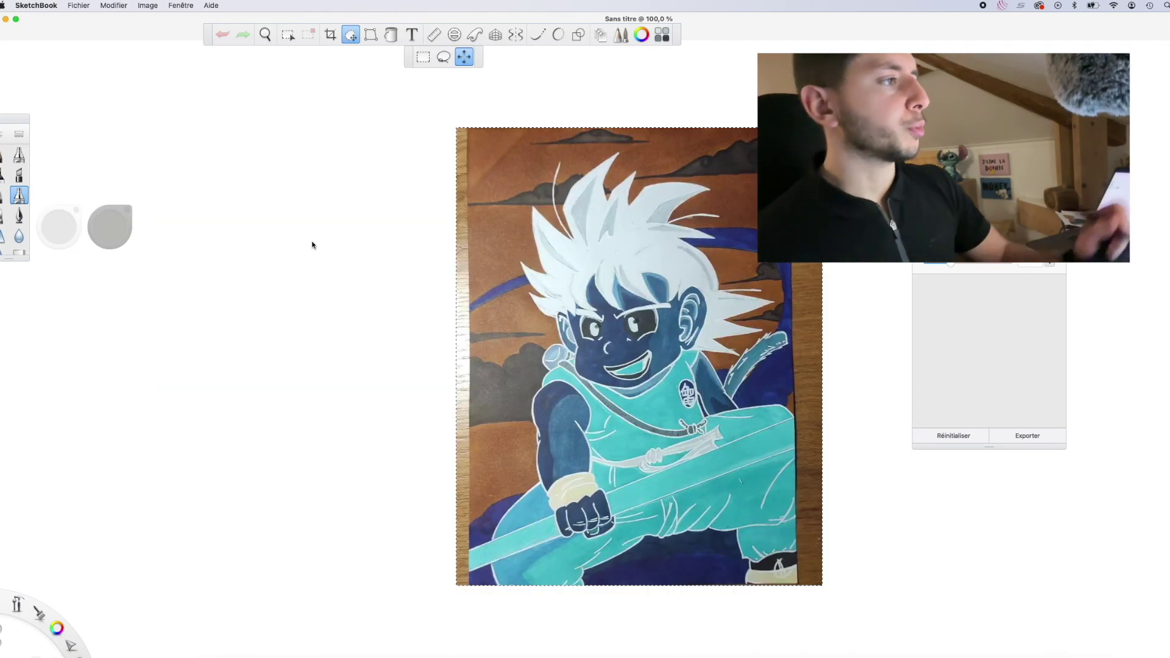
# Apply the placement of the white-haired character drawing, fit it in view and choose the pencil brush
pyautogui.click(265, 34)
pyautogui.moveTo(233, 65); pyautogui.dragTo(256, 180)
pyautogui.moveTo(253, 266); pyautogui.dragTo(235, 266)
pyautogui.click(4, 156)
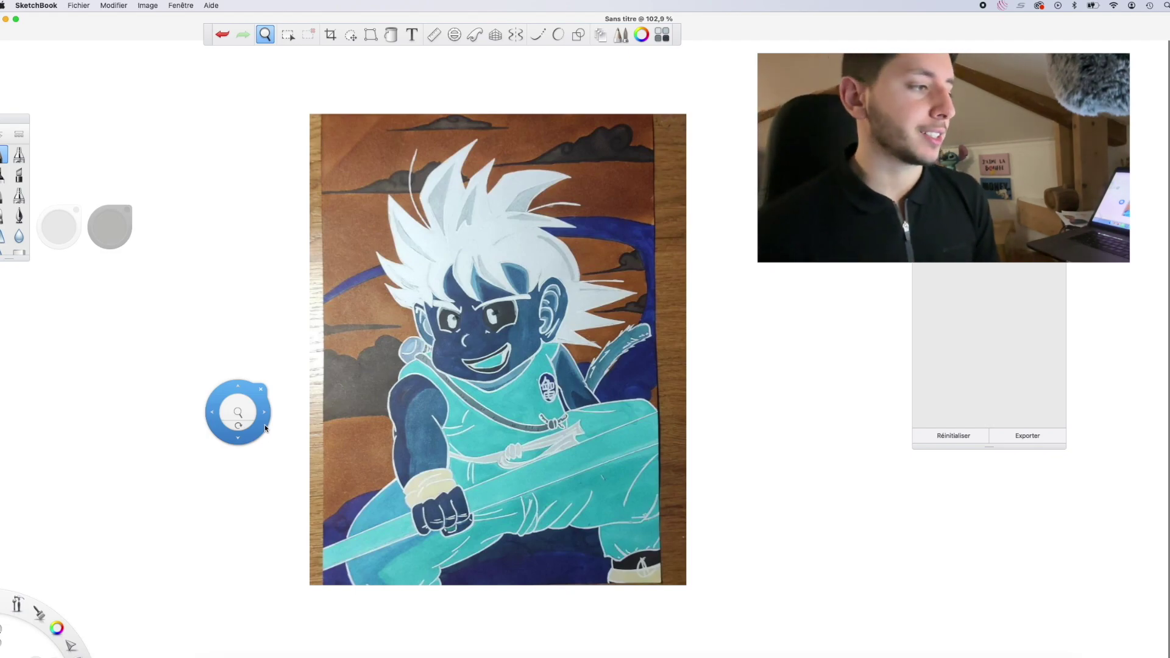
pyautogui.click(259, 369)
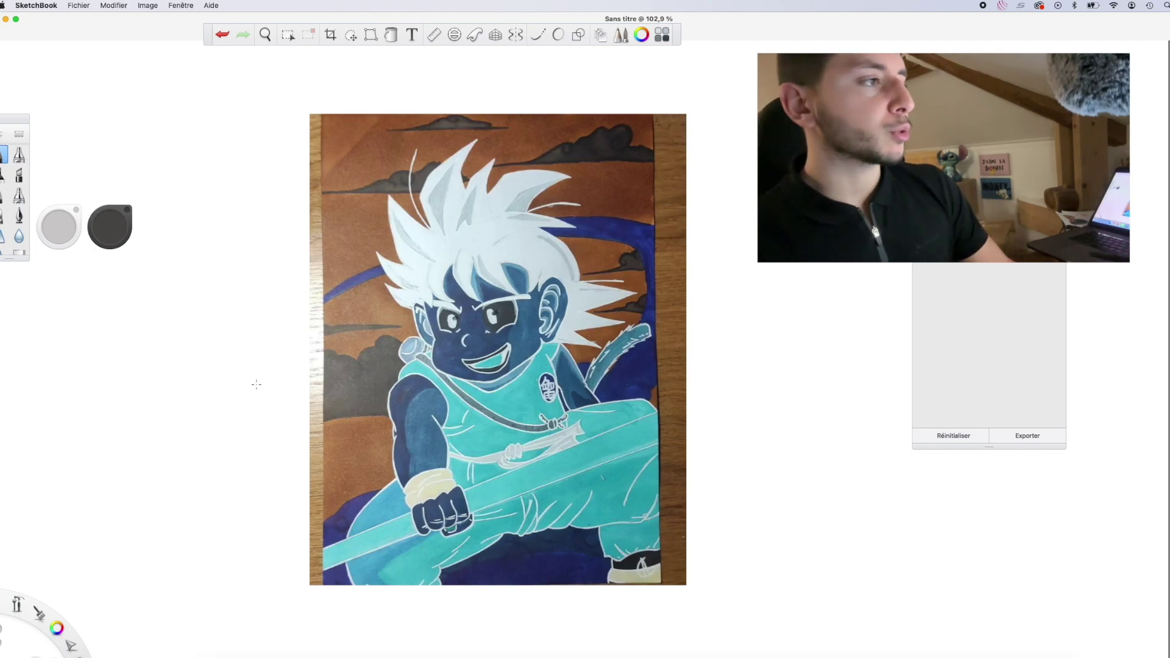
pyautogui.press('space')
pyautogui.moveTo(219, 339); pyautogui.dragTo(224, 380)
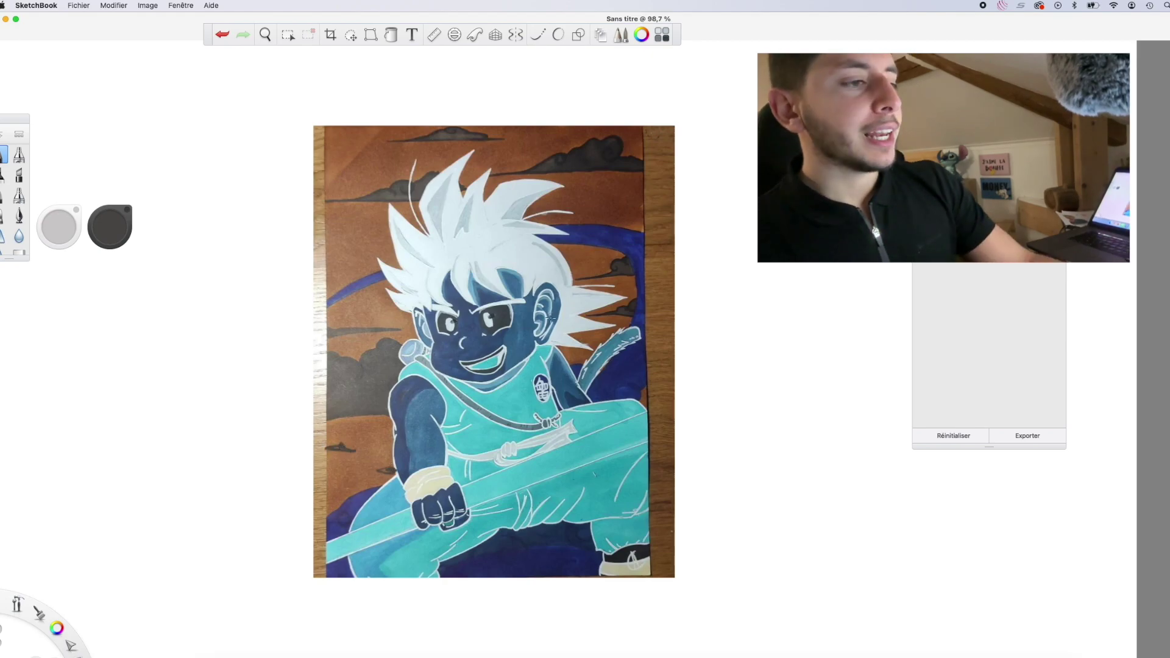
# Draw pencil loops and lines over the character's hair, face and the sky, and undo these marks
pyautogui.moveTo(586, 336)
pyautogui.mouseDown()
pyautogui.moveTo(584, 312)
pyautogui.moveTo(603, 332)
pyautogui.mouseUp()
pyautogui.moveTo(576, 273); pyautogui.dragTo(585, 286)
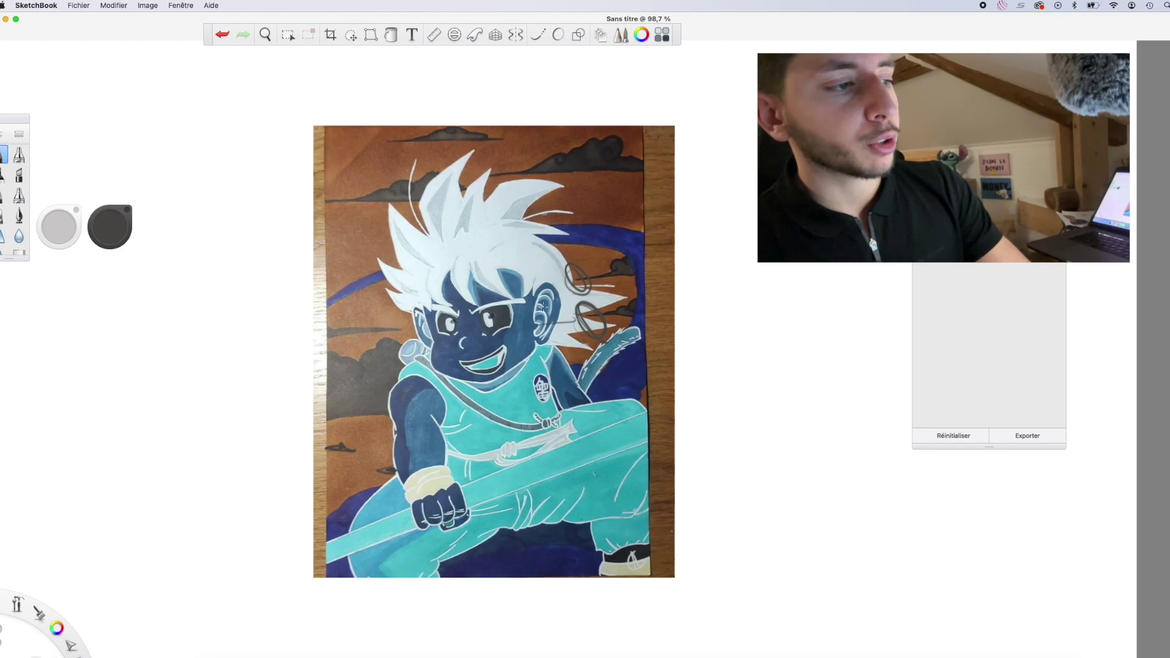
pyautogui.moveTo(546, 291)
pyautogui.mouseDown()
pyautogui.moveTo(596, 313)
pyautogui.moveTo(461, 335)
pyautogui.mouseUp()
pyautogui.moveTo(355, 282); pyautogui.dragTo(316, 286)
pyautogui.moveTo(489, 143); pyautogui.dragTo(373, 167)
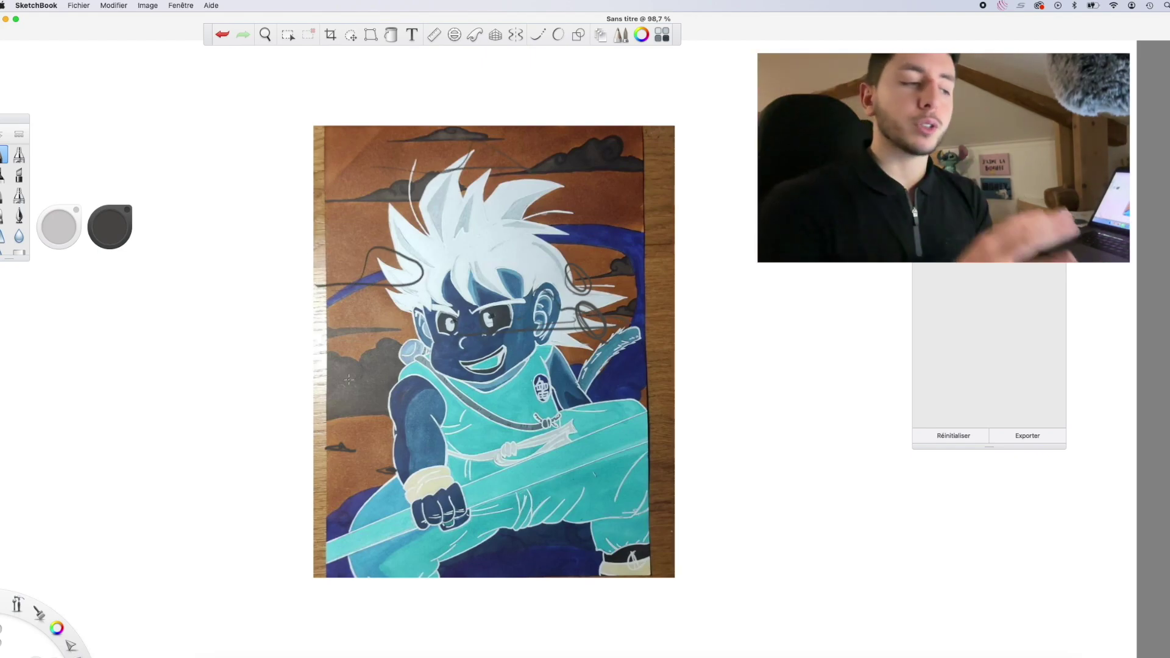
pyautogui.click(222, 34)
pyautogui.click(222, 34)
pyautogui.click(222, 35)
pyautogui.click(221, 34)
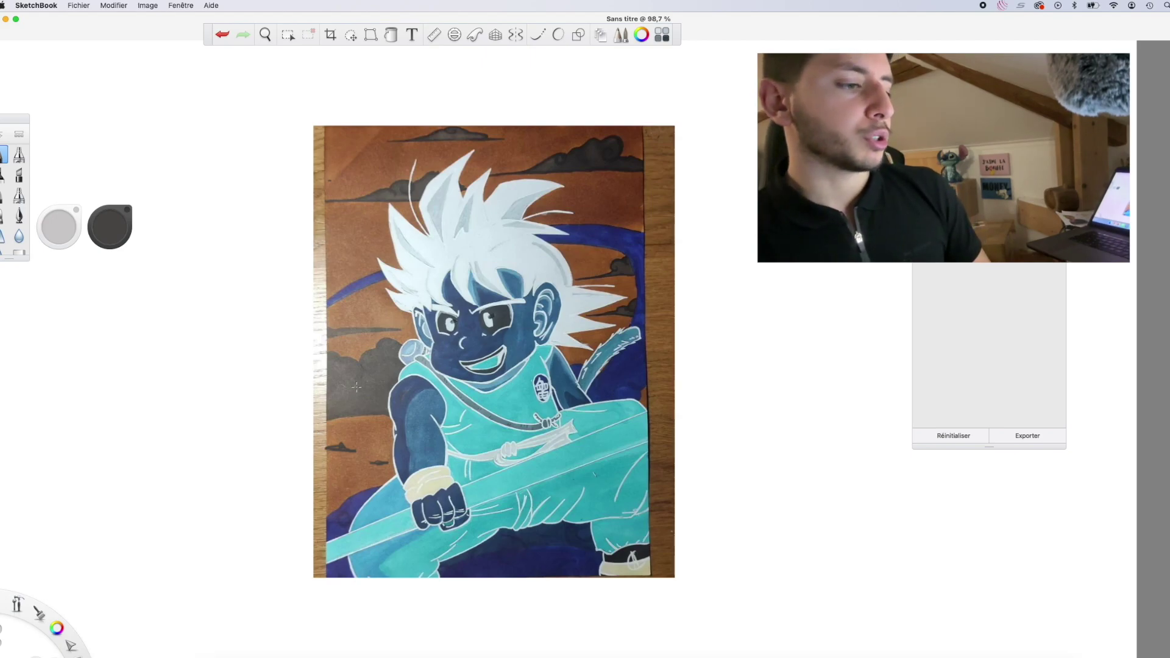
# Sketch movement lines over the cloud, the forearm and the legs, with wide arcs around the character's right side
pyautogui.moveTo(318, 390)
pyautogui.mouseDown()
pyautogui.moveTo(371, 321)
pyautogui.moveTo(316, 383)
pyautogui.moveTo(310, 410)
pyautogui.mouseUp()
pyautogui.moveTo(425, 465)
pyautogui.mouseDown()
pyautogui.moveTo(367, 489)
pyautogui.moveTo(469, 437)
pyautogui.mouseUp()
pyautogui.moveTo(546, 524)
pyautogui.mouseDown()
pyautogui.moveTo(647, 423)
pyautogui.moveTo(551, 524)
pyautogui.mouseUp()
pyautogui.moveTo(677, 352)
pyautogui.mouseDown()
pyautogui.moveTo(357, 326)
pyautogui.moveTo(707, 338)
pyautogui.mouseUp()
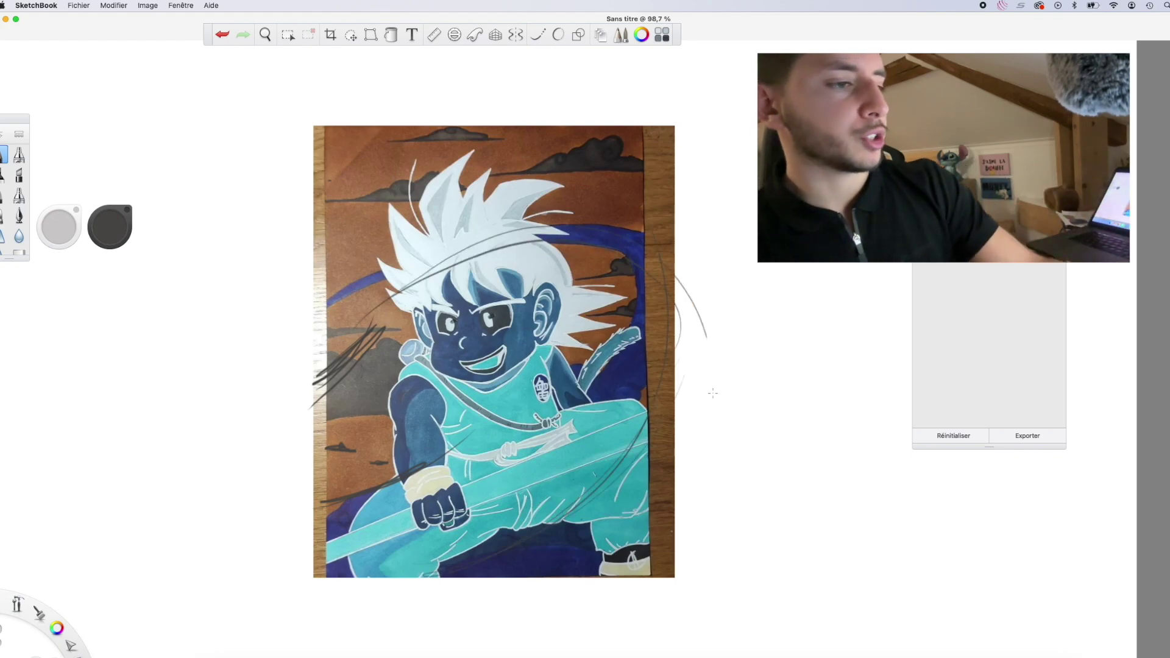
pyautogui.moveTo(713, 393); pyautogui.dragTo(543, 623)
# Draw large overlapping ovals and diagonal strokes over the character's legs and staff, and slanted lines beside the hair
pyautogui.moveTo(431, 417); pyautogui.dragTo(373, 567)
pyautogui.moveTo(352, 609); pyautogui.dragTo(675, 401)
pyautogui.moveTo(379, 327)
pyautogui.mouseDown()
pyautogui.moveTo(526, 213)
pyautogui.moveTo(480, 616)
pyautogui.mouseUp()
pyautogui.moveTo(378, 625)
pyautogui.mouseDown()
pyautogui.moveTo(426, 622)
pyautogui.moveTo(567, 427)
pyautogui.mouseUp()
pyautogui.moveTo(361, 617); pyautogui.dragTo(561, 407)
pyautogui.moveTo(448, 601); pyautogui.dragTo(610, 439)
pyautogui.moveTo(521, 605); pyautogui.dragTo(649, 439)
pyautogui.moveTo(577, 616); pyautogui.dragTo(687, 399)
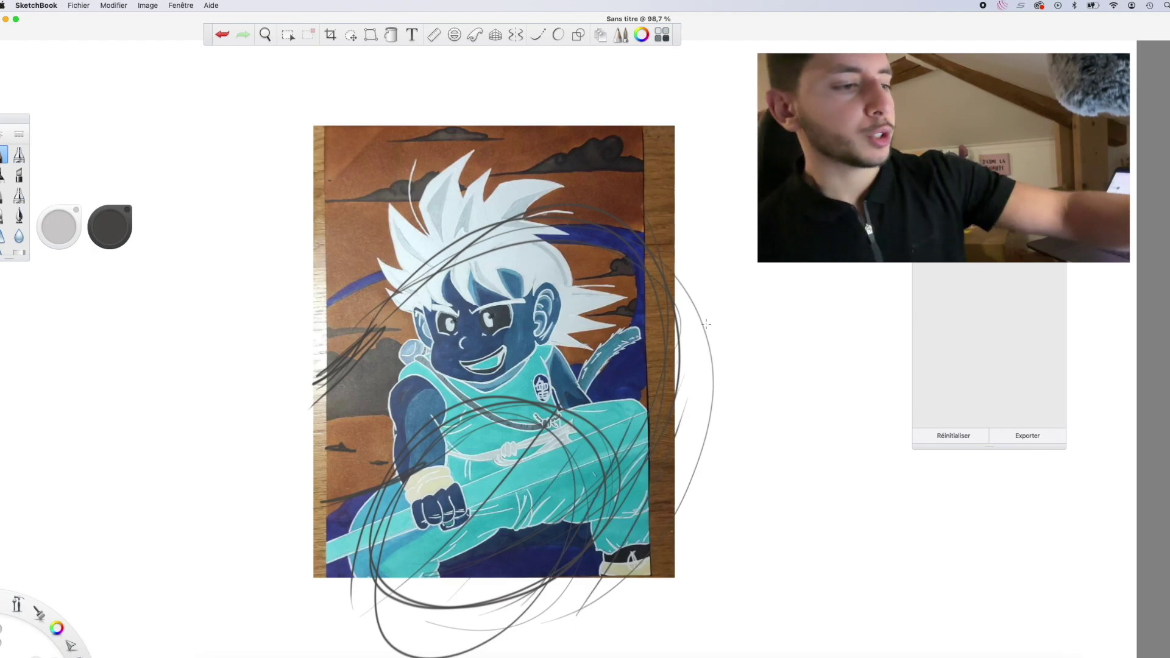
pyautogui.moveTo(262, 462); pyautogui.dragTo(422, 342)
pyautogui.moveTo(306, 356); pyautogui.dragTo(435, 271)
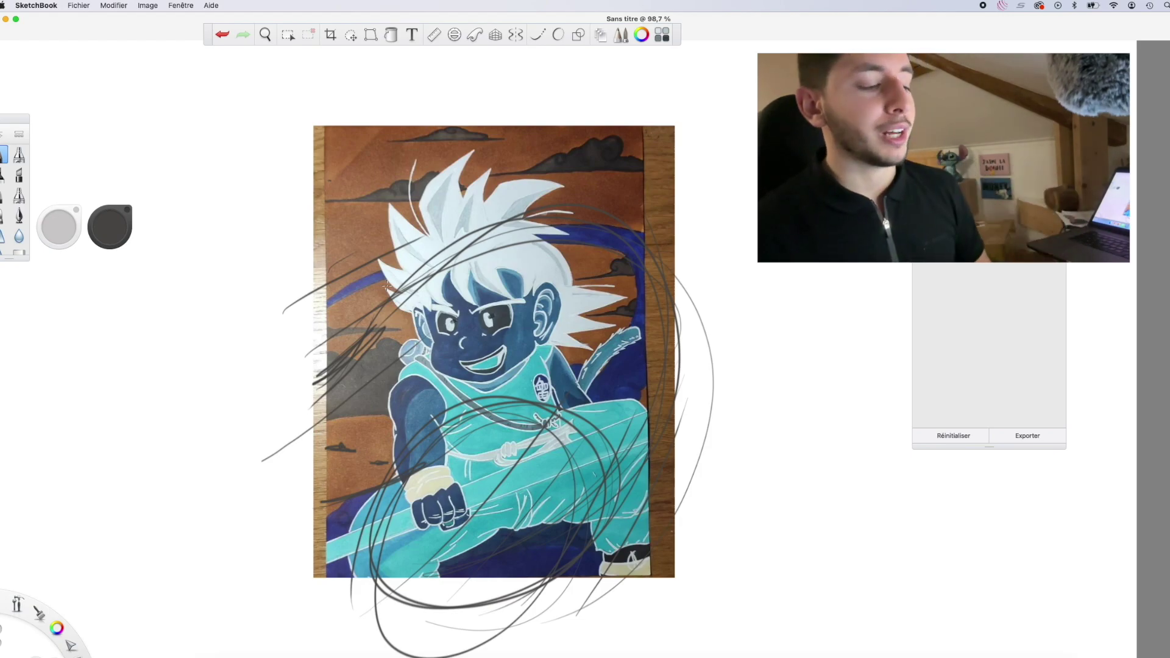
# Circle and outline the character's fist, and sketch a simplified angular fist with finger lines in the blank area
pyautogui.moveTo(463, 478); pyautogui.dragTo(427, 548)
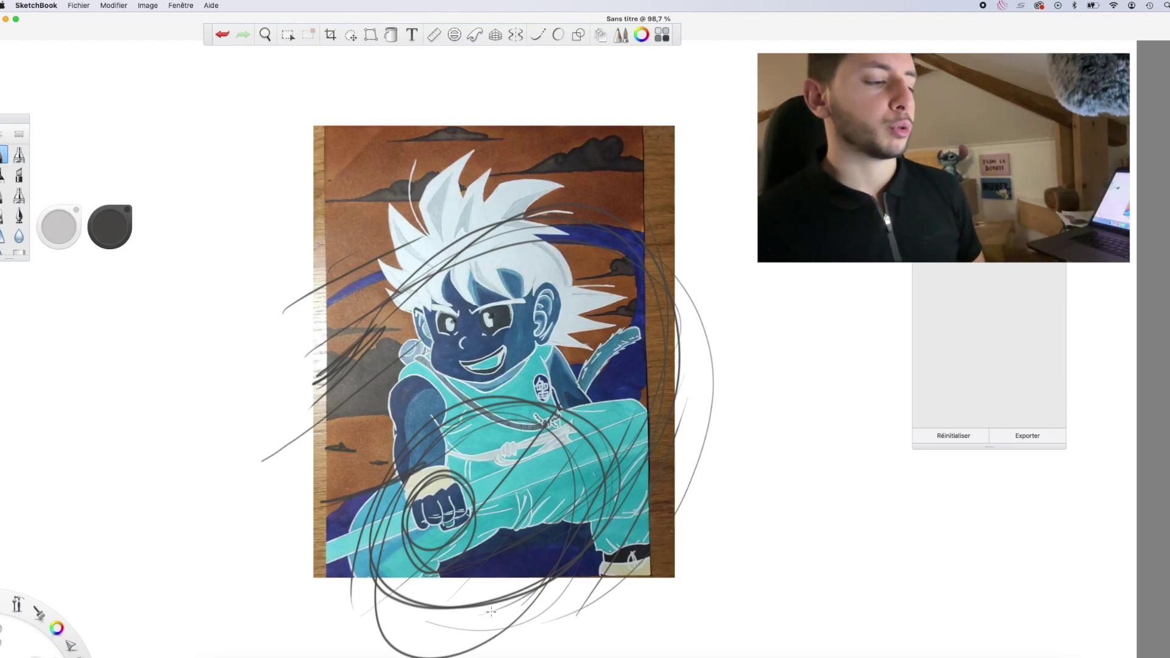
pyautogui.moveTo(414, 522)
pyautogui.mouseDown()
pyautogui.moveTo(450, 484)
pyautogui.moveTo(471, 515)
pyautogui.moveTo(436, 512)
pyautogui.mouseUp()
pyautogui.moveTo(193, 338)
pyautogui.mouseDown()
pyautogui.moveTo(142, 366)
pyautogui.moveTo(146, 404)
pyautogui.moveTo(185, 421)
pyautogui.mouseUp()
pyautogui.moveTo(187, 381); pyautogui.dragTo(197, 414)
pyautogui.moveTo(200, 364)
pyautogui.mouseDown()
pyautogui.moveTo(206, 409)
pyautogui.moveTo(160, 400)
pyautogui.moveTo(178, 387)
pyautogui.mouseUp()
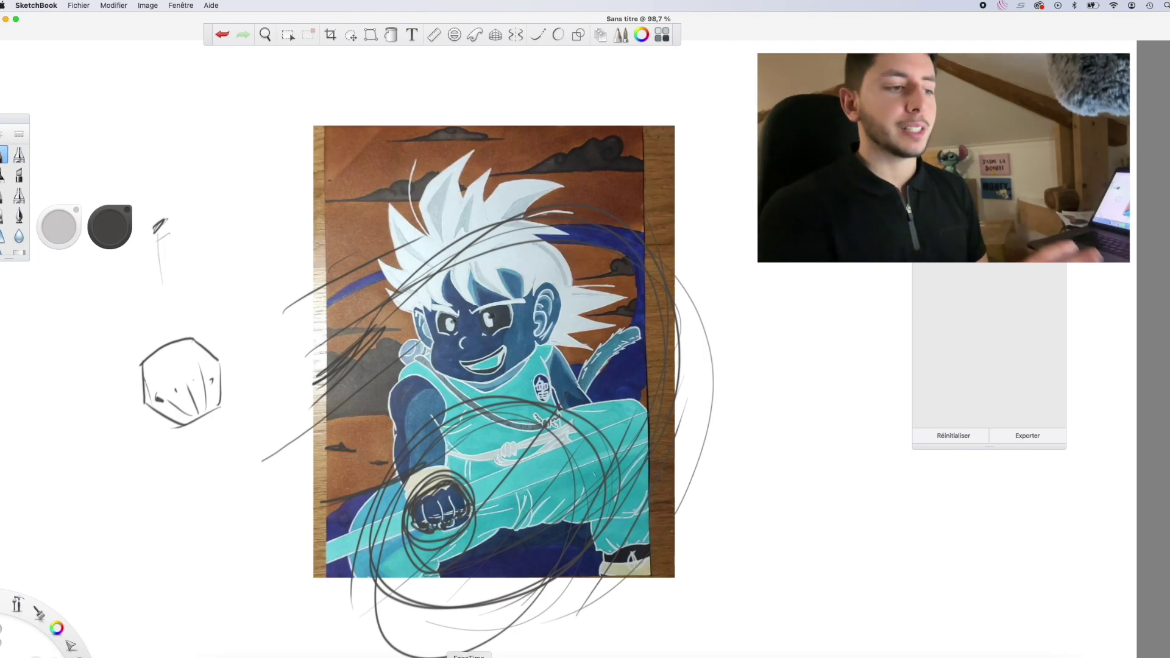
# Draw pencil strokes around the wrist and knee and along the staff and thigh to indicate their volumes
pyautogui.moveTo(440, 479)
pyautogui.mouseDown()
pyautogui.moveTo(389, 551)
pyautogui.moveTo(344, 557)
pyautogui.moveTo(352, 550)
pyautogui.mouseUp()
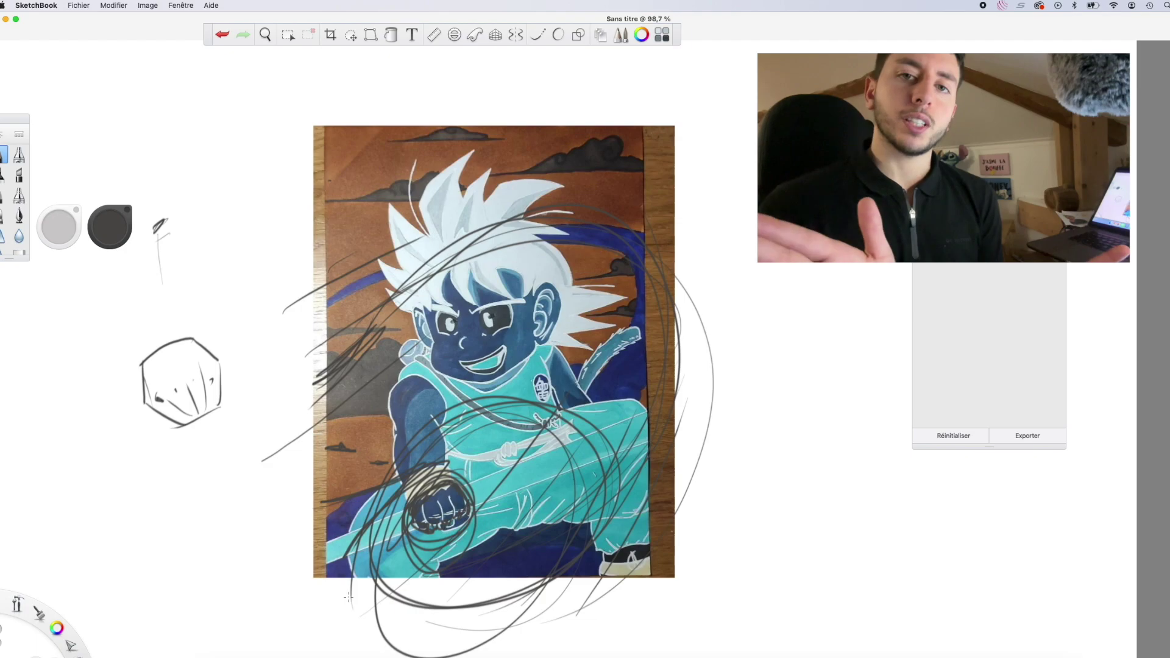
pyautogui.moveTo(348, 597)
pyautogui.mouseDown()
pyautogui.moveTo(452, 459)
pyautogui.moveTo(419, 574)
pyautogui.moveTo(400, 511)
pyautogui.moveTo(446, 472)
pyautogui.moveTo(412, 563)
pyautogui.mouseUp()
pyautogui.moveTo(500, 488); pyautogui.dragTo(460, 610)
pyautogui.moveTo(503, 487); pyautogui.dragTo(477, 590)
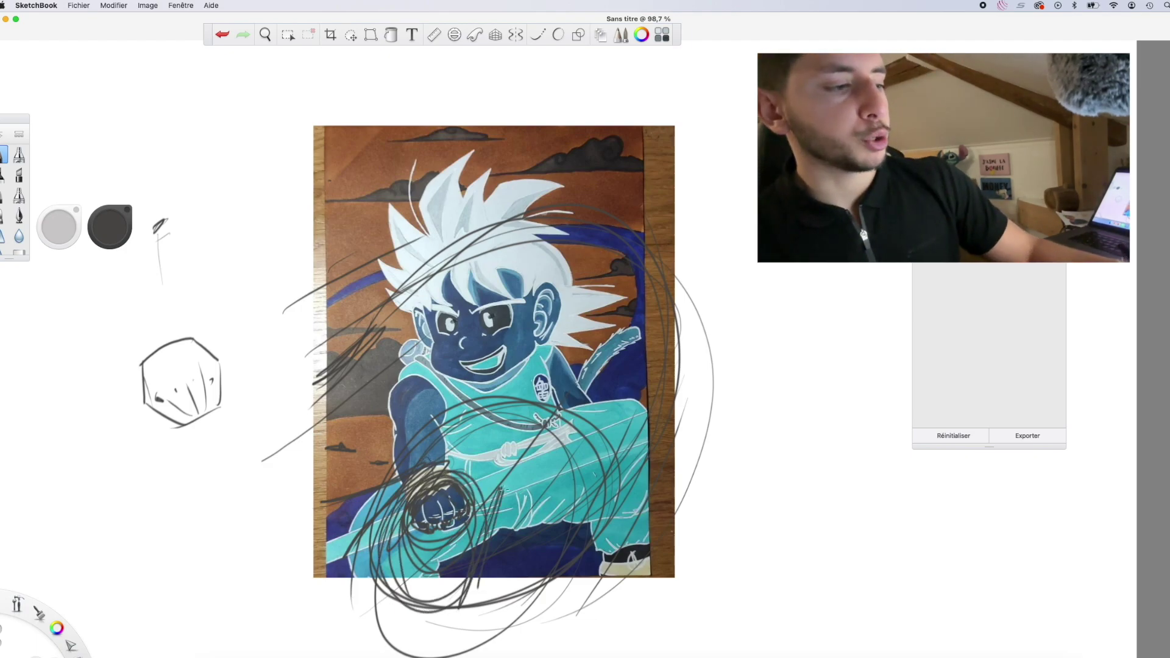
pyautogui.moveTo(379, 546)
pyautogui.mouseDown()
pyautogui.moveTo(414, 475)
pyautogui.moveTo(493, 512)
pyautogui.moveTo(603, 482)
pyautogui.moveTo(640, 414)
pyautogui.mouseUp()
pyautogui.moveTo(637, 509); pyautogui.dragTo(648, 427)
pyautogui.moveTo(398, 566); pyautogui.dragTo(390, 521)
pyautogui.moveTo(474, 578); pyautogui.dragTo(469, 628)
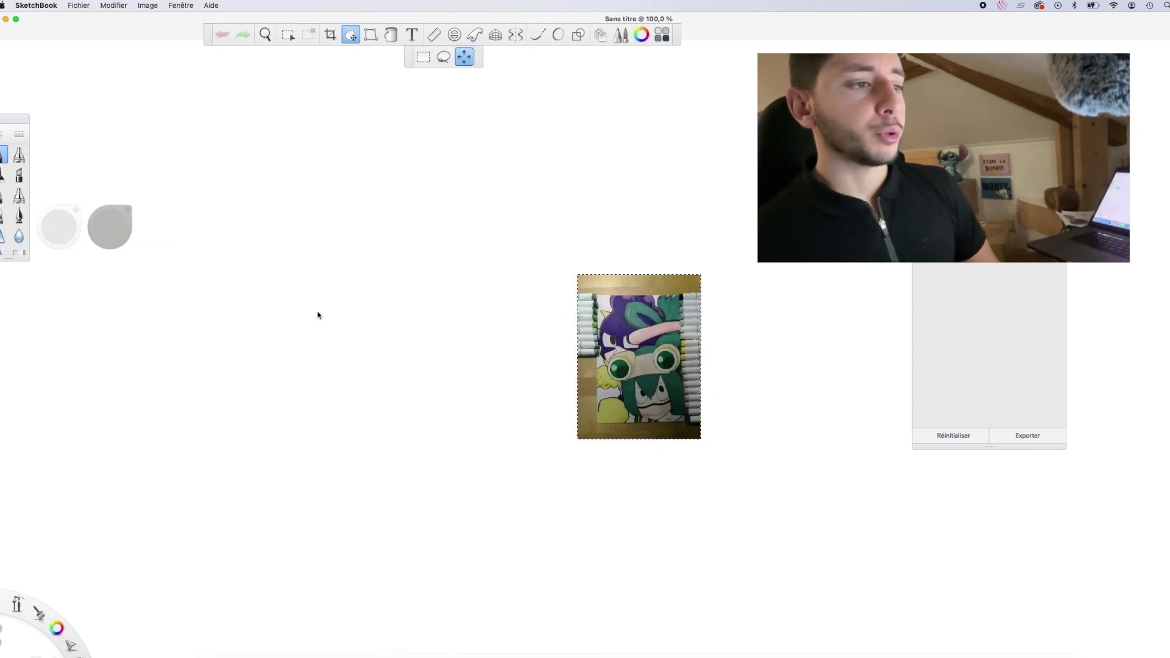
# Circle the row of markers along the right edge of the photographed green-haired character drawing with the pencil
pyautogui.click(265, 34)
pyautogui.moveTo(248, 339); pyautogui.dragTo(191, 395)
pyautogui.moveTo(269, 436); pyautogui.dragTo(222, 452)
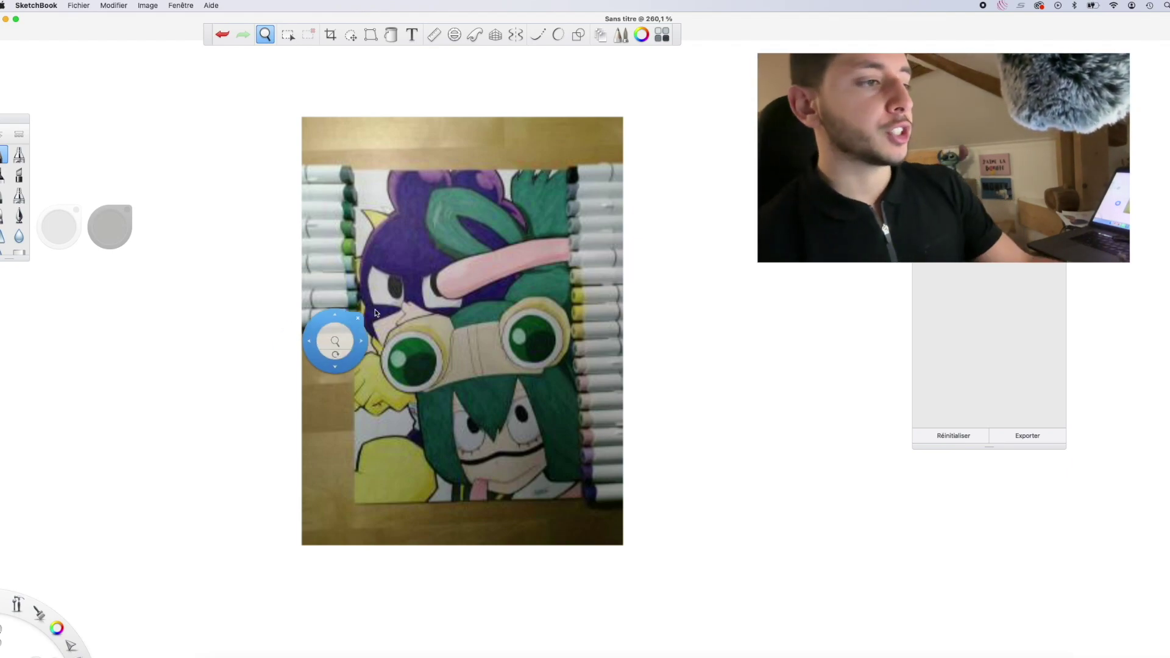
pyautogui.moveTo(622, 150); pyautogui.dragTo(569, 163)
pyautogui.moveTo(352, 262); pyautogui.dragTo(381, 251)
pyautogui.moveTo(633, 159)
pyautogui.mouseDown()
pyautogui.moveTo(543, 183)
pyautogui.moveTo(621, 525)
pyautogui.moveTo(583, 153)
pyautogui.mouseUp()
# Draw black ovals around the row of markers left of the drawing, and a thin curve over the right row
pyautogui.click(110, 227)
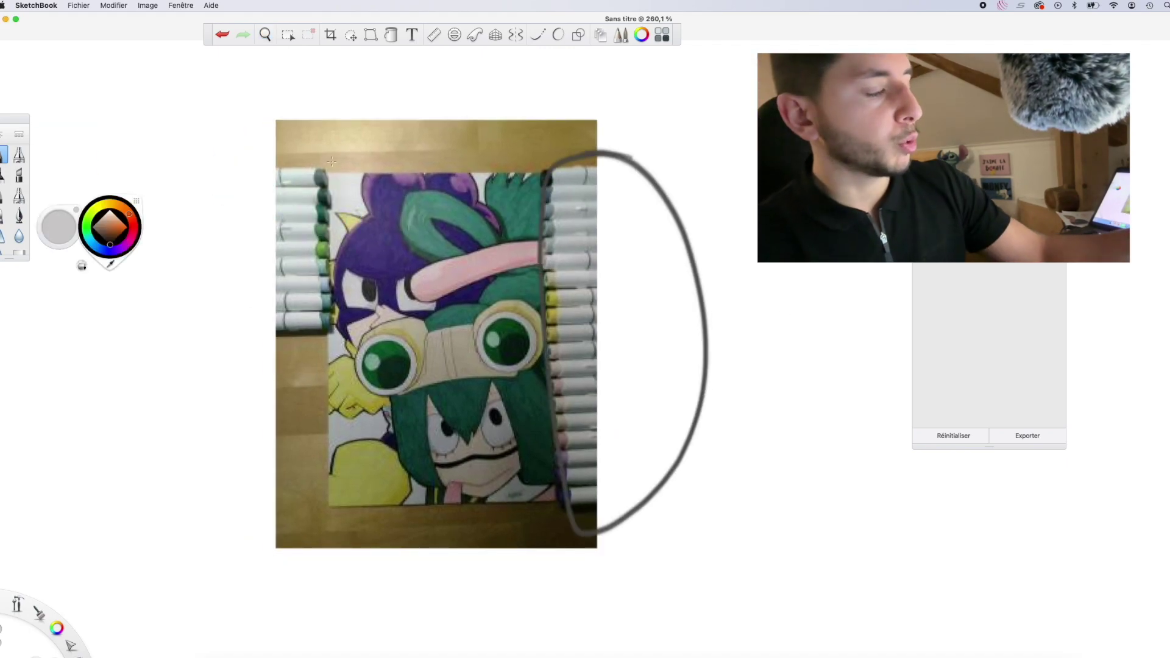
pyautogui.moveTo(282, 126); pyautogui.dragTo(329, 160)
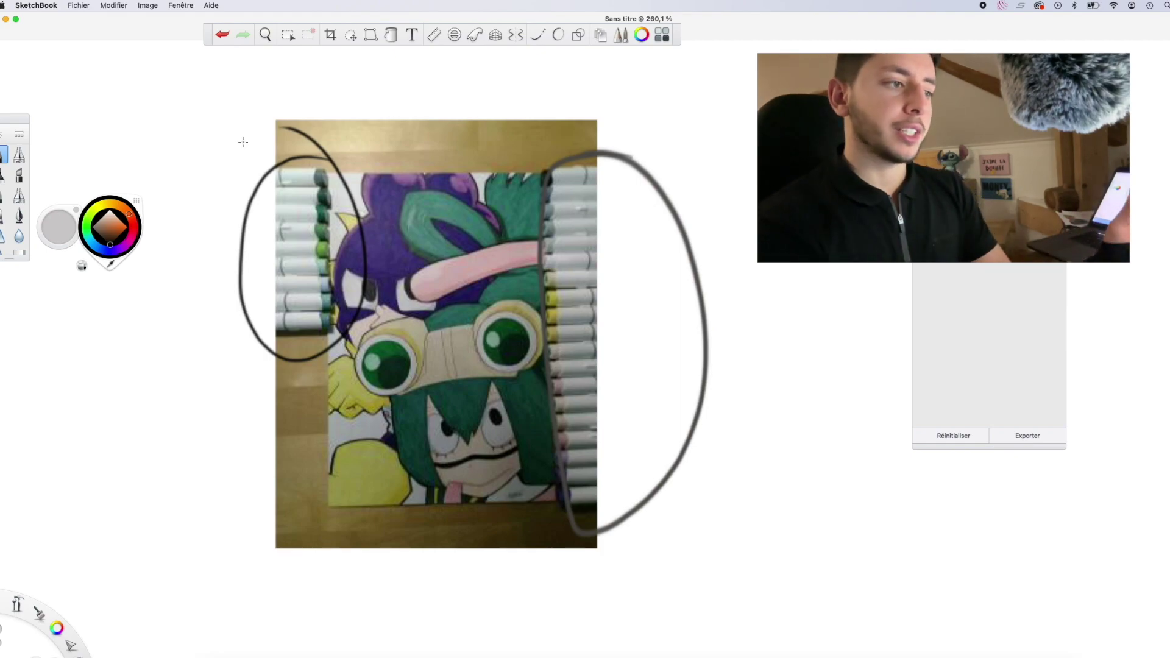
pyautogui.moveTo(333, 163)
pyautogui.mouseDown()
pyautogui.moveTo(267, 270)
pyautogui.moveTo(290, 170)
pyautogui.moveTo(314, 273)
pyautogui.mouseUp()
pyautogui.moveTo(622, 199); pyautogui.dragTo(534, 326)
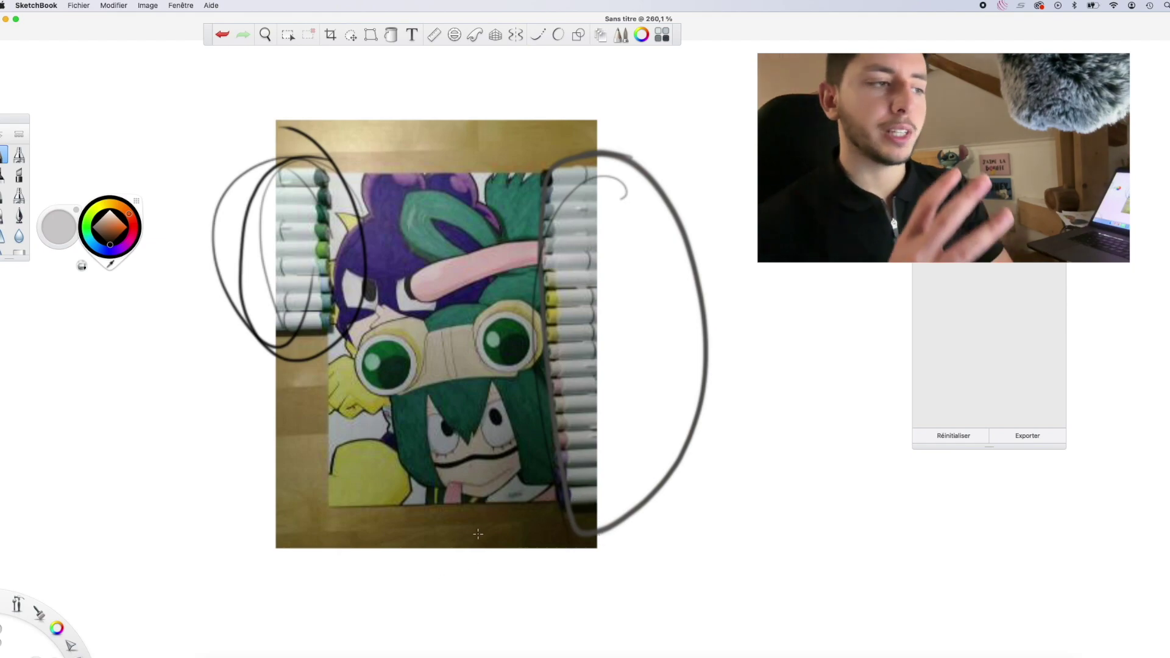
# Draw further sweeping pencil strokes across the photo and around the markers on its left side
pyautogui.moveTo(593, 498)
pyautogui.mouseDown()
pyautogui.moveTo(463, 552)
pyautogui.moveTo(254, 298)
pyautogui.moveTo(326, 451)
pyautogui.moveTo(221, 403)
pyautogui.moveTo(366, 549)
pyautogui.moveTo(610, 225)
pyautogui.moveTo(396, 91)
pyautogui.moveTo(203, 110)
pyautogui.mouseUp()
pyautogui.moveTo(394, 87); pyautogui.dragTo(332, 253)
pyautogui.moveTo(342, 126); pyautogui.dragTo(306, 298)
pyautogui.moveTo(278, 135); pyautogui.dragTo(307, 299)
pyautogui.moveTo(211, 194); pyautogui.dragTo(305, 345)
pyautogui.moveTo(200, 245); pyautogui.dragTo(267, 251)
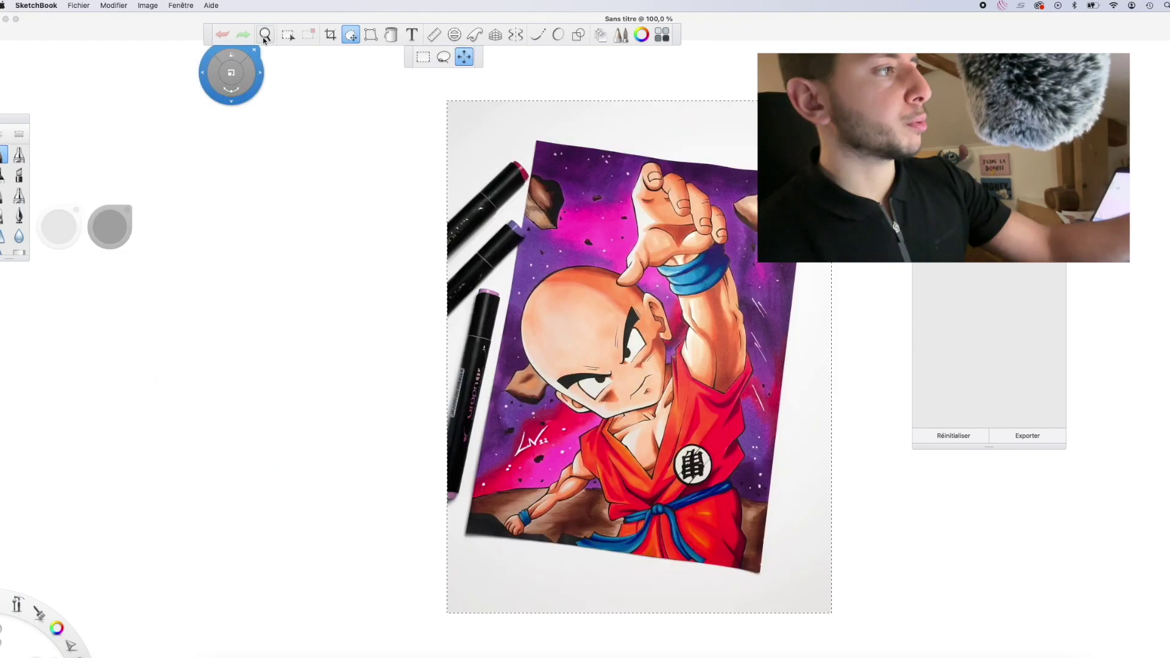
# Frame the bald character's drawing on the canvas, and mark the raised palm and the area around the lowered fist with pencil
pyautogui.moveTo(230, 71)
pyautogui.mouseDown()
pyautogui.moveTo(238, 245)
pyautogui.moveTo(311, 371)
pyautogui.moveTo(344, 369)
pyautogui.moveTo(316, 352)
pyautogui.moveTo(463, 387)
pyautogui.moveTo(353, 360)
pyautogui.moveTo(360, 341)
pyautogui.moveTo(347, 323)
pyautogui.mouseUp()
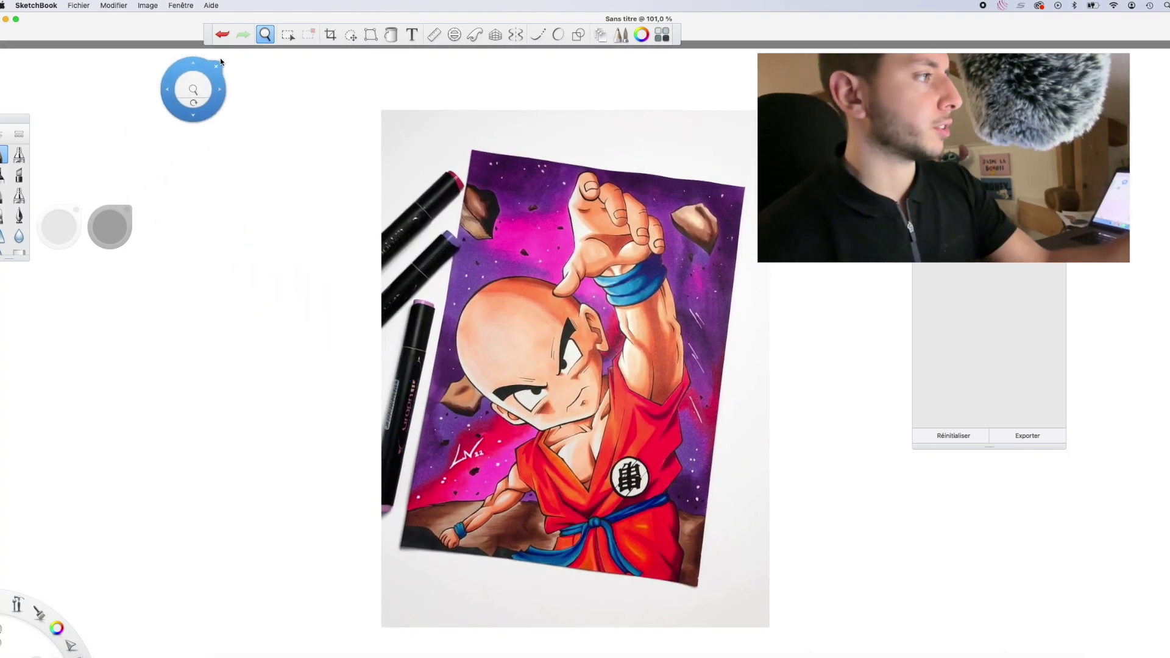
pyautogui.click(265, 35)
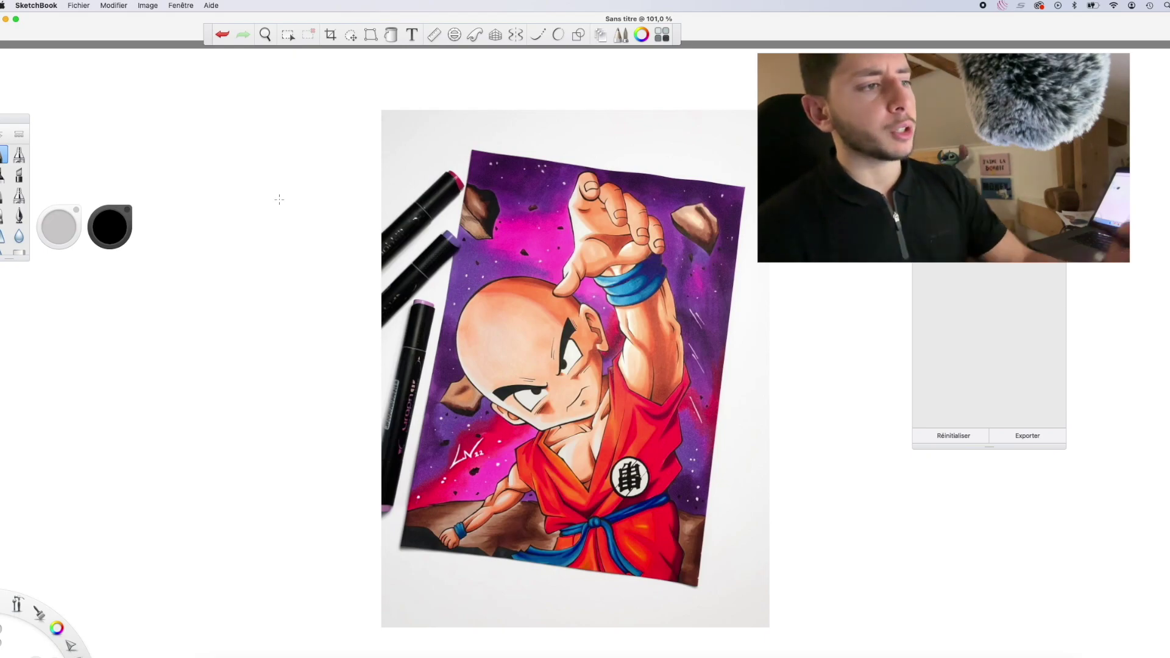
pyautogui.moveTo(590, 194); pyautogui.dragTo(578, 250)
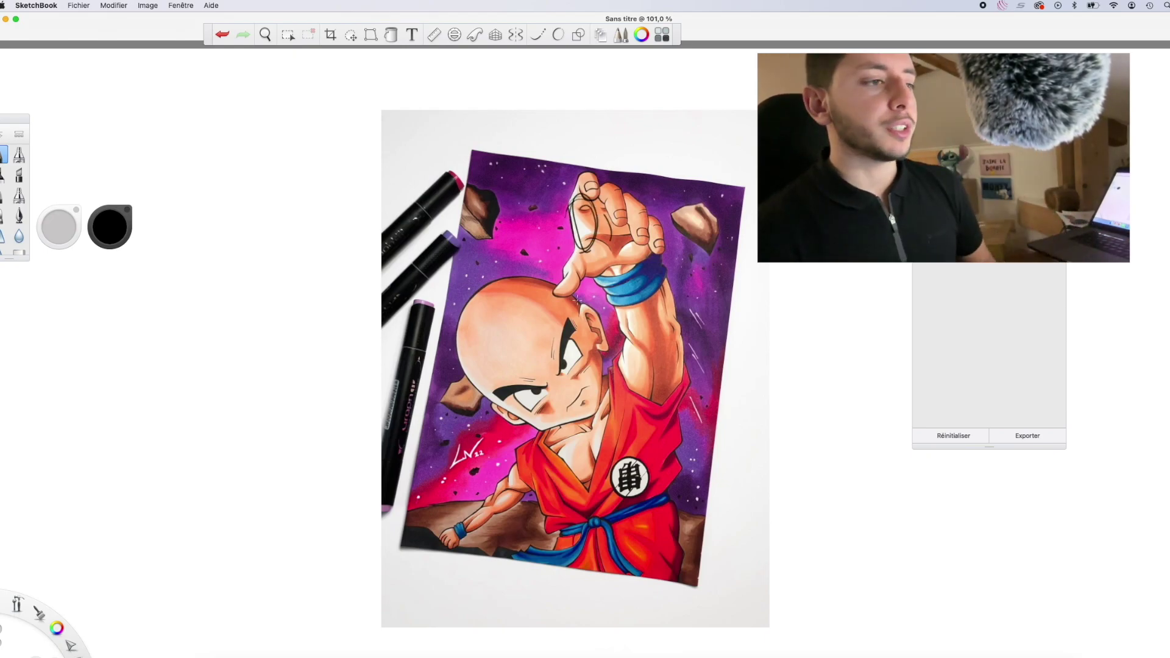
pyautogui.moveTo(422, 535); pyautogui.dragTo(519, 472)
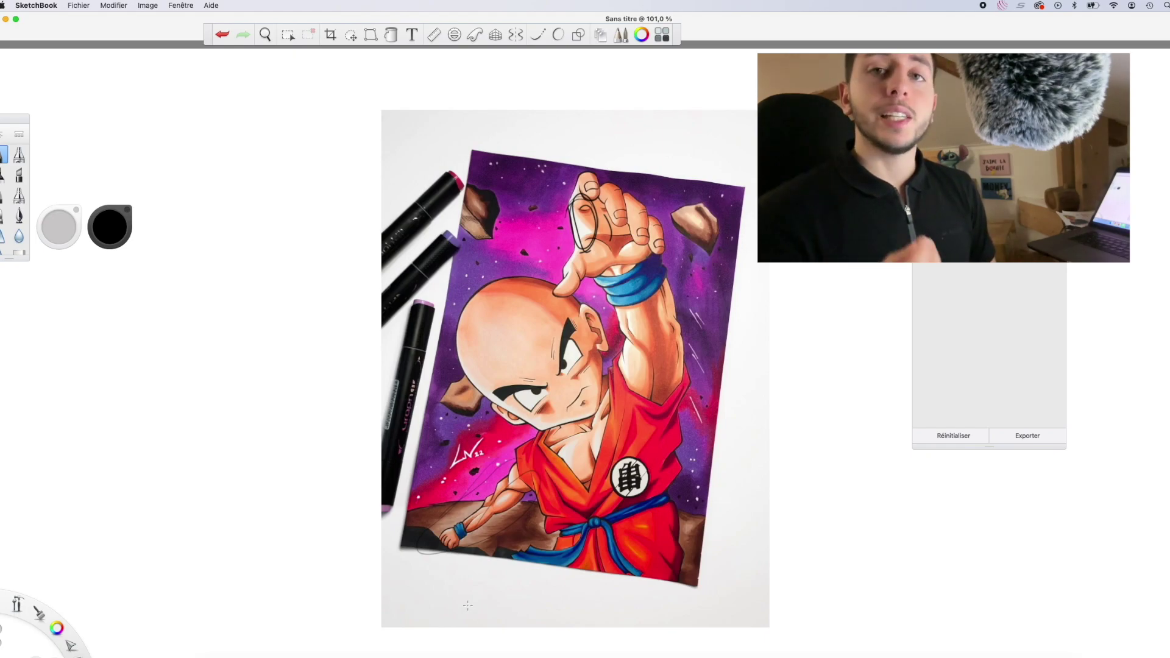
# Make small pencil marks on the bald character's head, near the mouth, on the wristband and on the floating rock
pyautogui.moveTo(493, 309)
pyautogui.mouseDown()
pyautogui.moveTo(534, 340)
pyautogui.moveTo(478, 289)
pyautogui.moveTo(529, 298)
pyautogui.mouseUp()
pyautogui.moveTo(585, 410); pyautogui.dragTo(593, 419)
pyautogui.moveTo(652, 299)
pyautogui.mouseDown()
pyautogui.moveTo(654, 425)
pyautogui.moveTo(648, 299)
pyautogui.mouseUp()
pyautogui.moveTo(652, 247)
pyautogui.mouseDown()
pyautogui.moveTo(634, 247)
pyautogui.moveTo(633, 305)
pyautogui.mouseUp()
pyautogui.moveTo(440, 394)
pyautogui.mouseDown()
pyautogui.moveTo(442, 415)
pyautogui.moveTo(444, 395)
pyautogui.mouseUp()
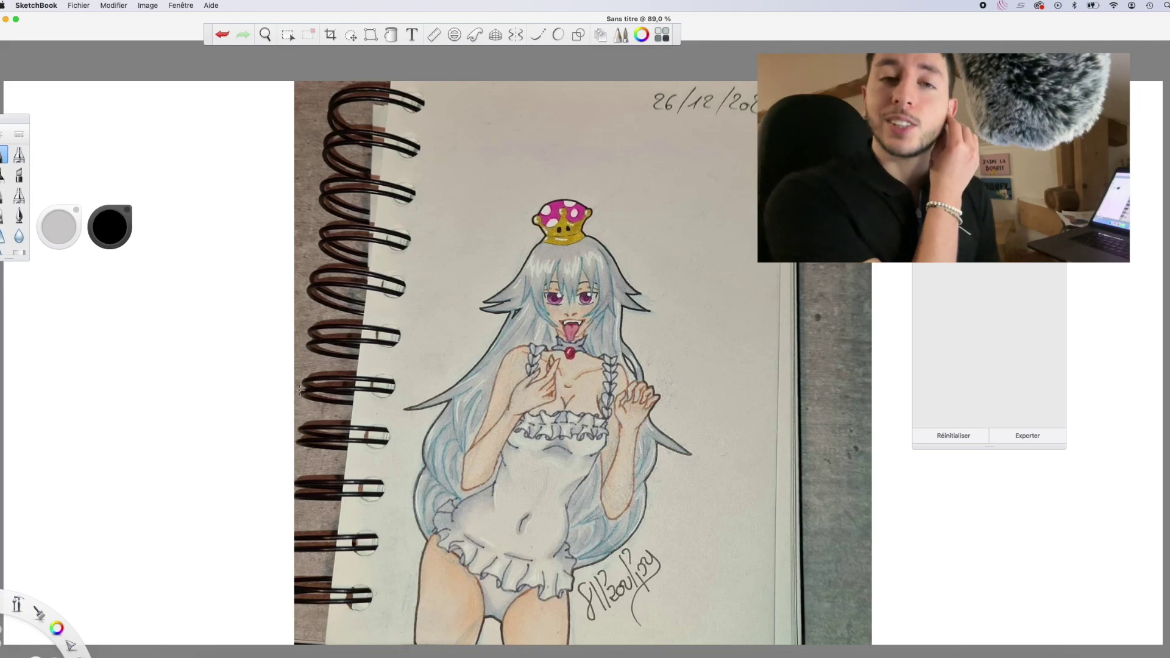
# Circle the date on the sketchbook page twice, and draw a light stroke beside the character's left-hand hip
pyautogui.moveTo(755, 91)
pyautogui.mouseDown()
pyautogui.moveTo(759, 143)
pyautogui.moveTo(634, 132)
pyautogui.mouseUp()
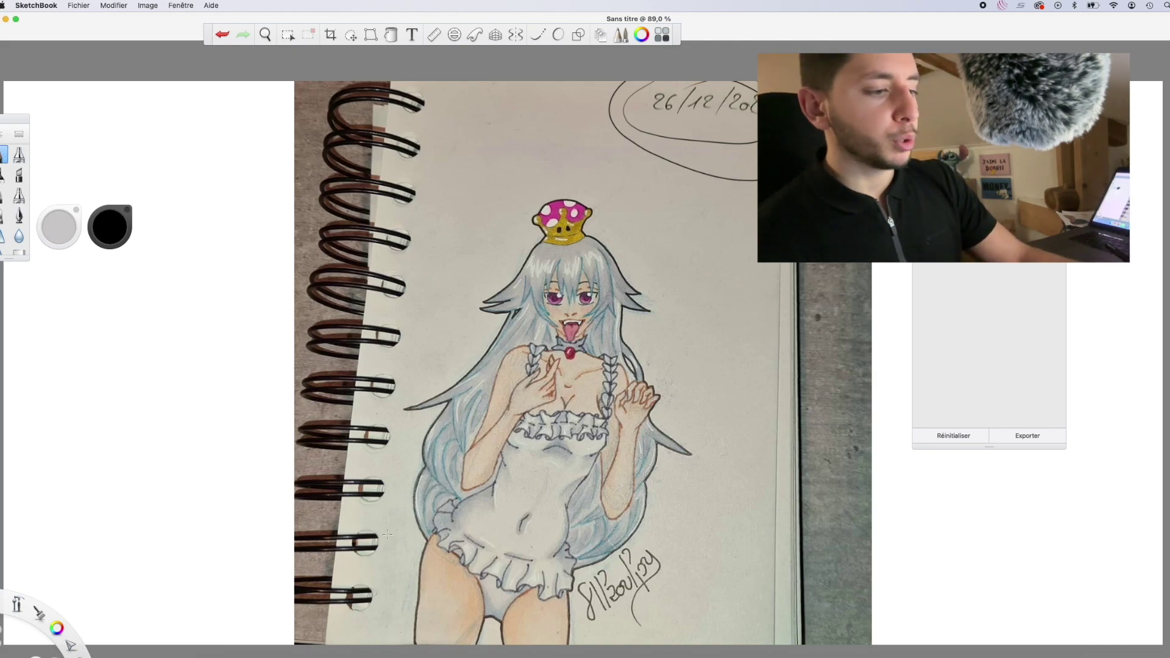
pyautogui.moveTo(414, 518); pyautogui.dragTo(388, 609)
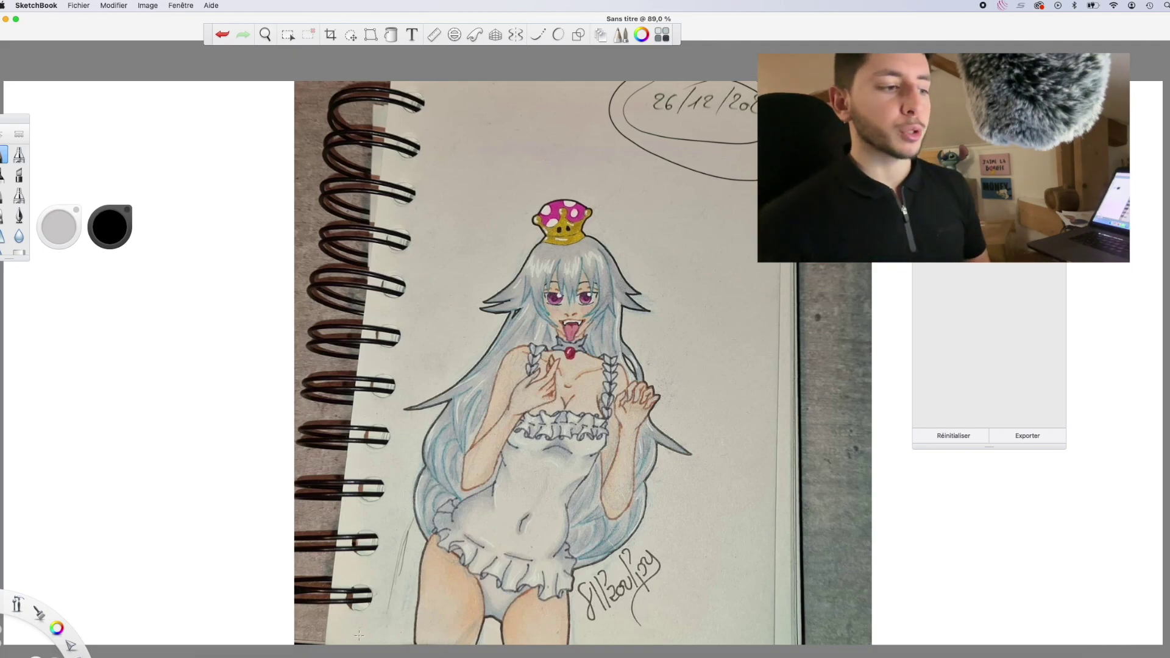
# Draw sweeping curves from the waist down along the outside of both thighs to suggest longer flowing hair
pyautogui.moveTo(442, 495); pyautogui.dragTo(377, 643)
pyautogui.moveTo(465, 455)
pyautogui.mouseDown()
pyautogui.moveTo(382, 634)
pyautogui.moveTo(500, 461)
pyautogui.mouseUp()
pyautogui.moveTo(500, 461)
pyautogui.mouseDown()
pyautogui.moveTo(396, 555)
pyautogui.moveTo(382, 643)
pyautogui.mouseUp()
pyautogui.moveTo(608, 643)
pyautogui.mouseDown()
pyautogui.moveTo(591, 524)
pyautogui.moveTo(607, 643)
pyautogui.mouseUp()
pyautogui.moveTo(607, 643); pyautogui.dragTo(554, 486)
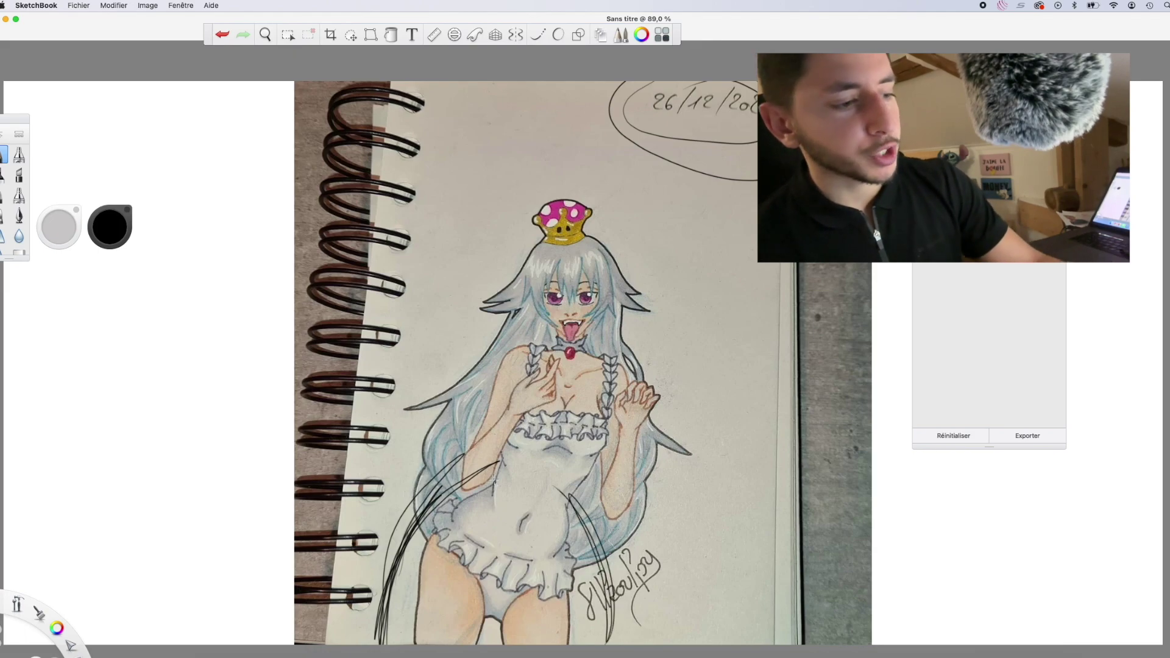
# Sketch long sweeping arcs from the crown and hair across the chest, arms and hip to suggest movement
pyautogui.moveTo(415, 527); pyautogui.dragTo(622, 346)
pyautogui.moveTo(543, 444); pyautogui.dragTo(497, 464)
pyautogui.moveTo(617, 230)
pyautogui.mouseDown()
pyautogui.moveTo(541, 446)
pyautogui.moveTo(567, 422)
pyautogui.mouseUp()
pyautogui.moveTo(603, 245); pyautogui.dragTo(459, 521)
pyautogui.moveTo(640, 410)
pyautogui.mouseDown()
pyautogui.moveTo(687, 360)
pyautogui.moveTo(576, 494)
pyautogui.moveTo(640, 268)
pyautogui.moveTo(657, 386)
pyautogui.moveTo(602, 228)
pyautogui.moveTo(615, 293)
pyautogui.mouseUp()
pyautogui.moveTo(618, 253); pyautogui.dragTo(592, 565)
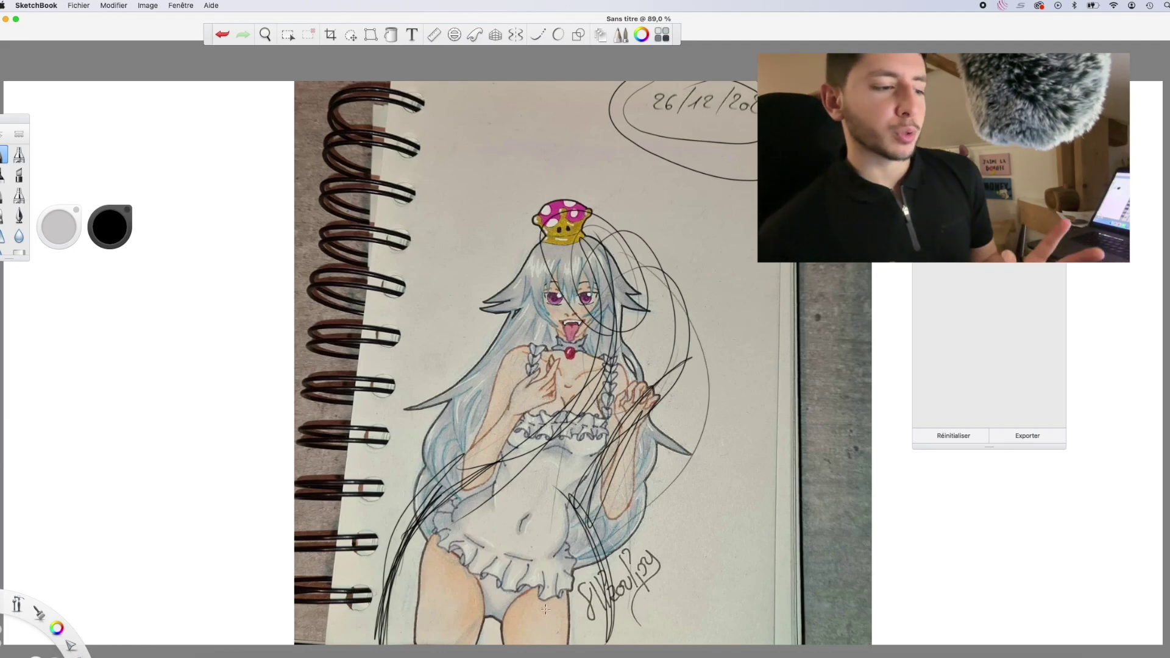
# Undo the sweeping hair and movement strokes over the character's body and beside the thighs
pyautogui.press('super+0')
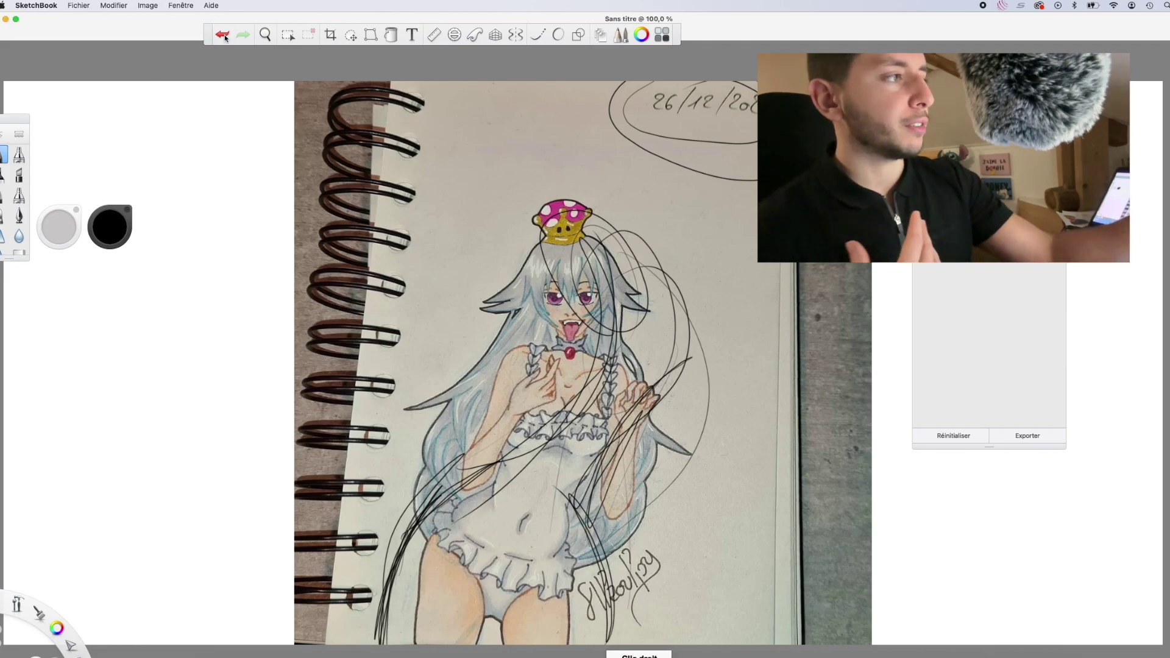
pyautogui.click(221, 36)
pyautogui.click(221, 37)
pyautogui.click(222, 37)
pyautogui.click(221, 38)
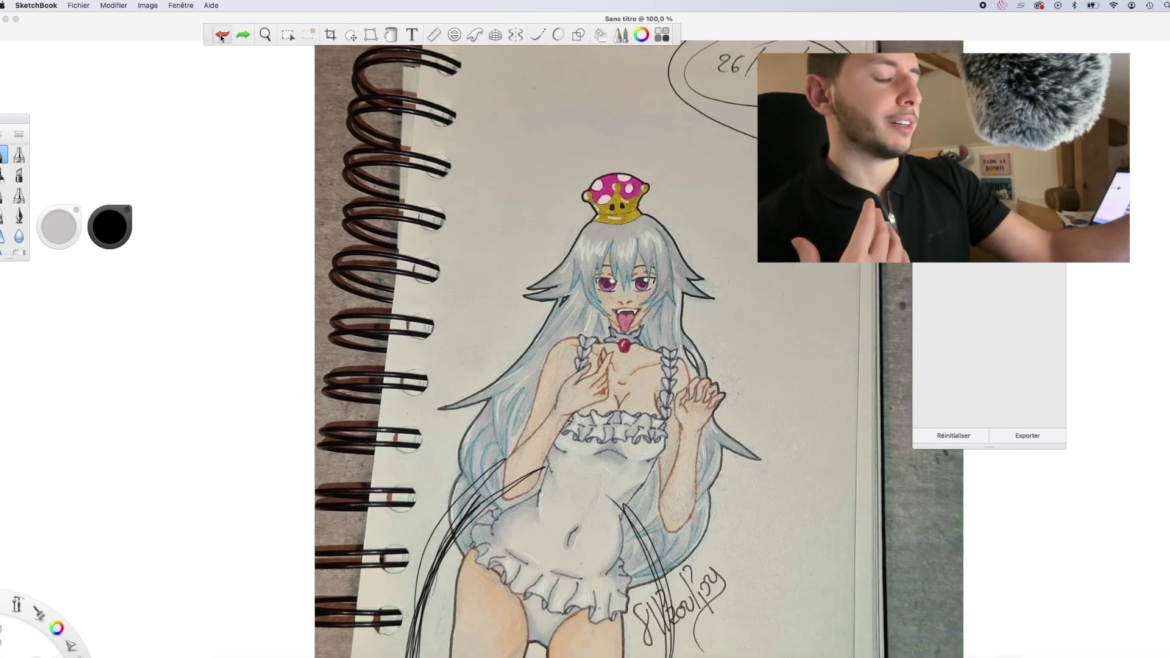
pyautogui.click(222, 38)
pyautogui.click(221, 38)
pyautogui.click(221, 38)
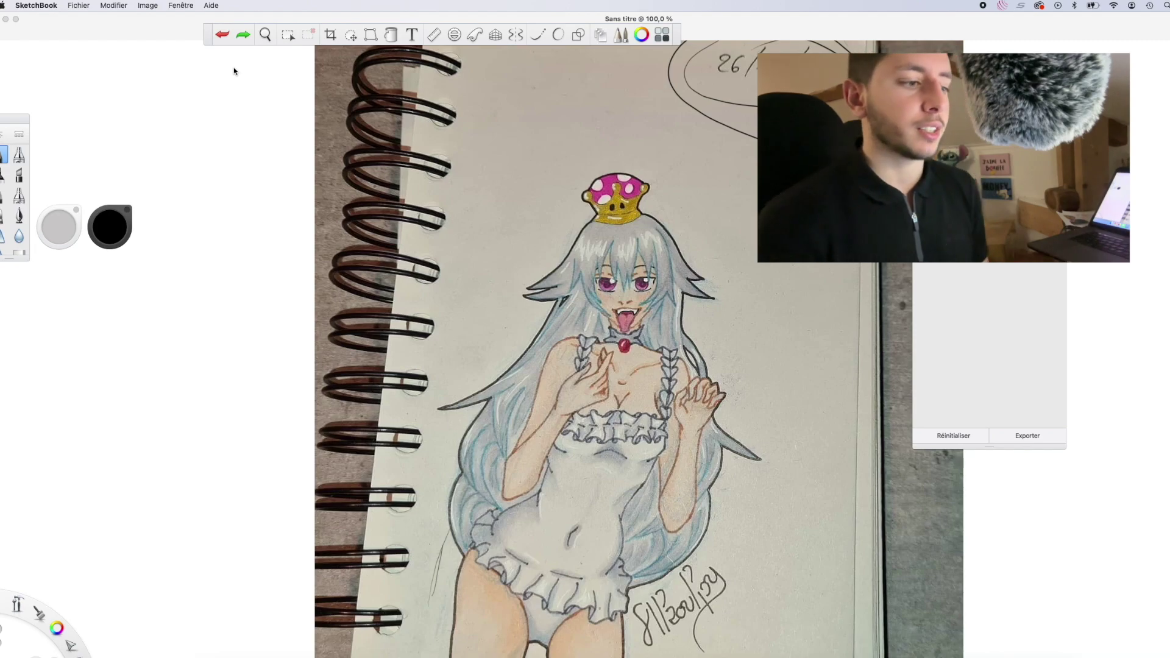
# Draw large ovals around the whole character and diagonal zigzags across the empty background, and undo these strokes
pyautogui.click(265, 34)
pyautogui.moveTo(231, 206); pyautogui.dragTo(238, 217)
pyautogui.moveTo(272, 323); pyautogui.dragTo(225, 385)
pyautogui.press('space')
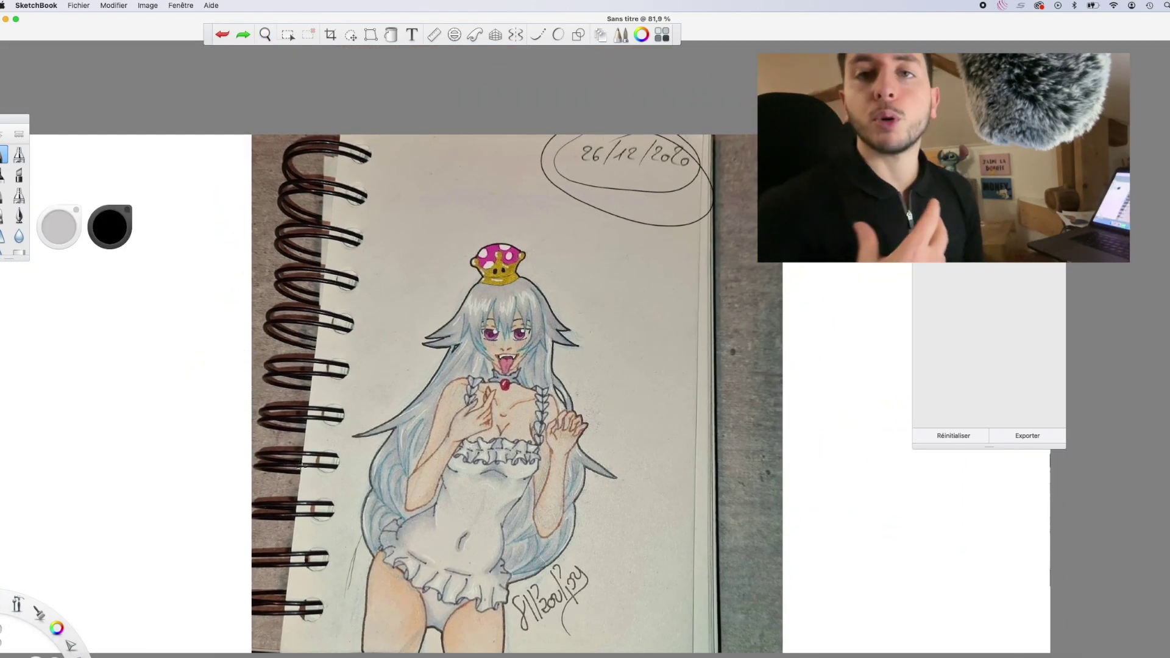
pyautogui.moveTo(539, 635)
pyautogui.mouseDown()
pyautogui.moveTo(609, 439)
pyautogui.moveTo(390, 610)
pyautogui.moveTo(366, 572)
pyautogui.moveTo(464, 287)
pyautogui.mouseUp()
pyautogui.moveTo(622, 146)
pyautogui.mouseDown()
pyautogui.moveTo(689, 208)
pyautogui.moveTo(506, 155)
pyautogui.moveTo(662, 366)
pyautogui.mouseUp()
pyautogui.moveTo(440, 651); pyautogui.dragTo(359, 524)
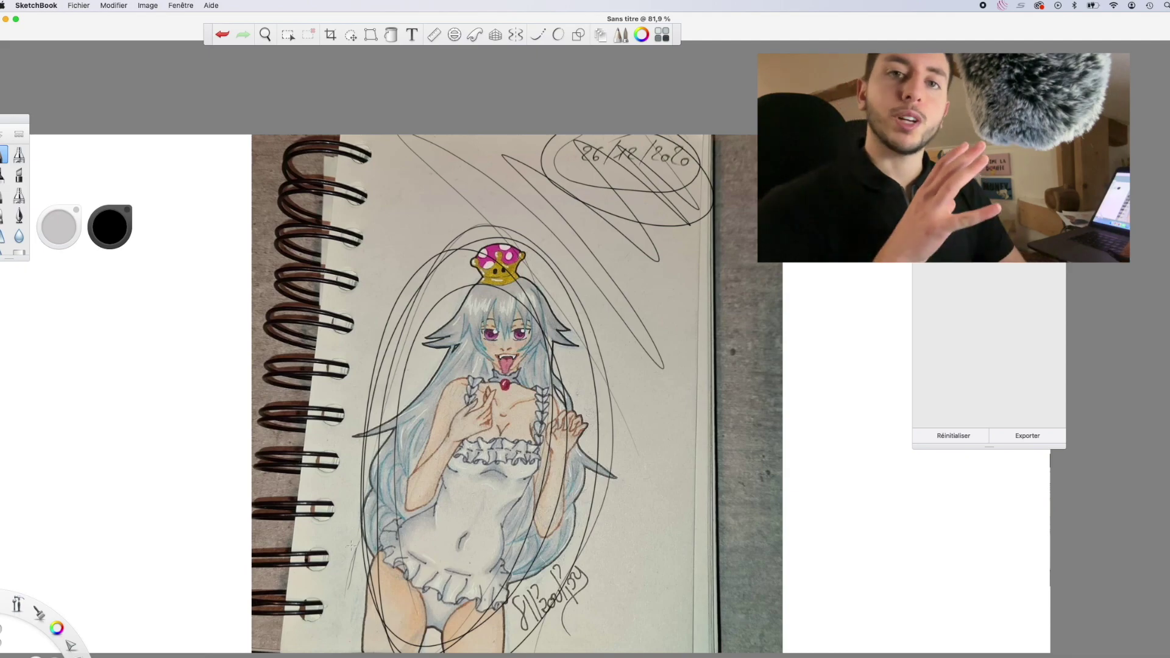
pyautogui.moveTo(471, 649)
pyautogui.mouseDown()
pyautogui.moveTo(601, 463)
pyautogui.moveTo(409, 435)
pyautogui.moveTo(494, 214)
pyautogui.moveTo(562, 192)
pyautogui.moveTo(497, 649)
pyautogui.moveTo(560, 558)
pyautogui.mouseUp()
pyautogui.click(224, 38)
# Sketch small ovals in the empty background around the character, and light strokes along the left edge of the hair
pyautogui.moveTo(601, 221)
pyautogui.mouseDown()
pyautogui.moveTo(587, 268)
pyautogui.moveTo(596, 249)
pyautogui.mouseUp()
pyautogui.moveTo(402, 253); pyautogui.dragTo(383, 286)
pyautogui.moveTo(645, 412); pyautogui.dragTo(646, 417)
pyautogui.moveTo(634, 238)
pyautogui.mouseDown()
pyautogui.moveTo(628, 268)
pyautogui.moveTo(637, 241)
pyautogui.mouseUp()
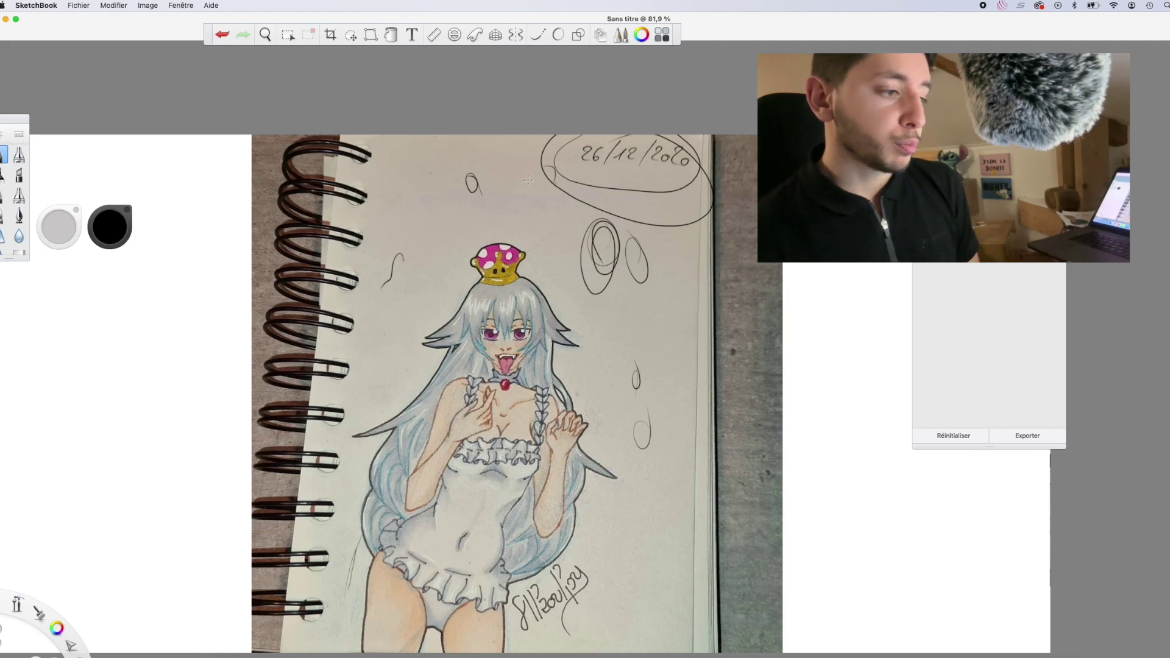
pyautogui.moveTo(359, 498); pyautogui.dragTo(359, 650)
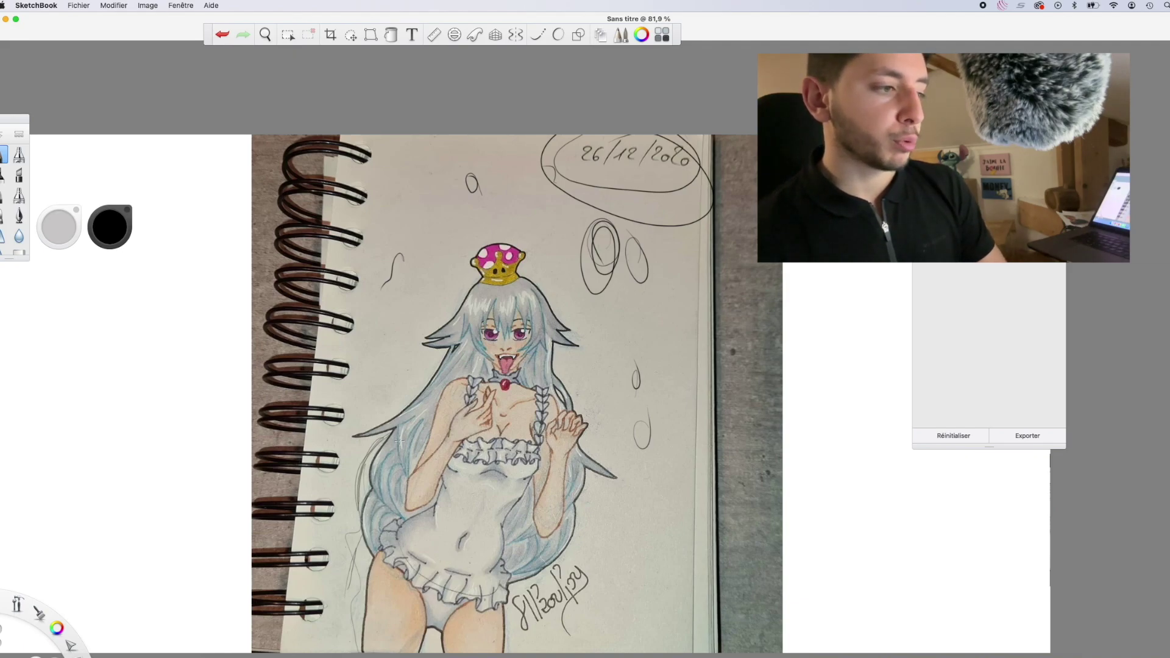
pyautogui.moveTo(478, 427); pyautogui.dragTo(408, 452)
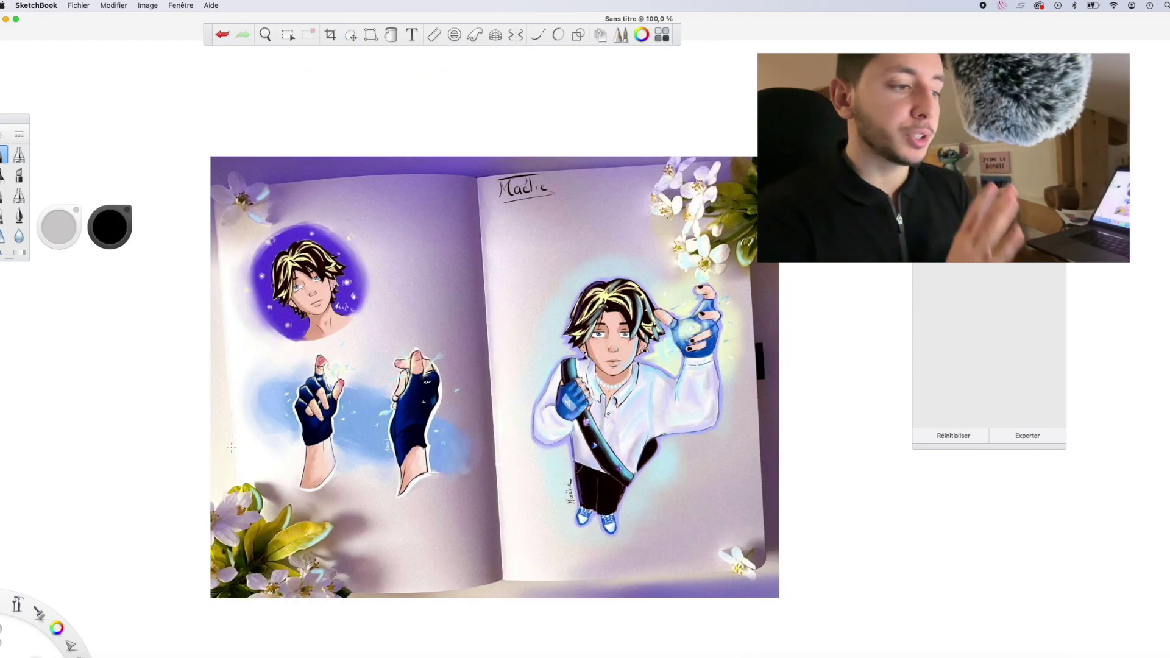
# Airbrush a soft black shadow under the standing character's feet, and undo it while keeping the imported drawing
pyautogui.click(19, 155)
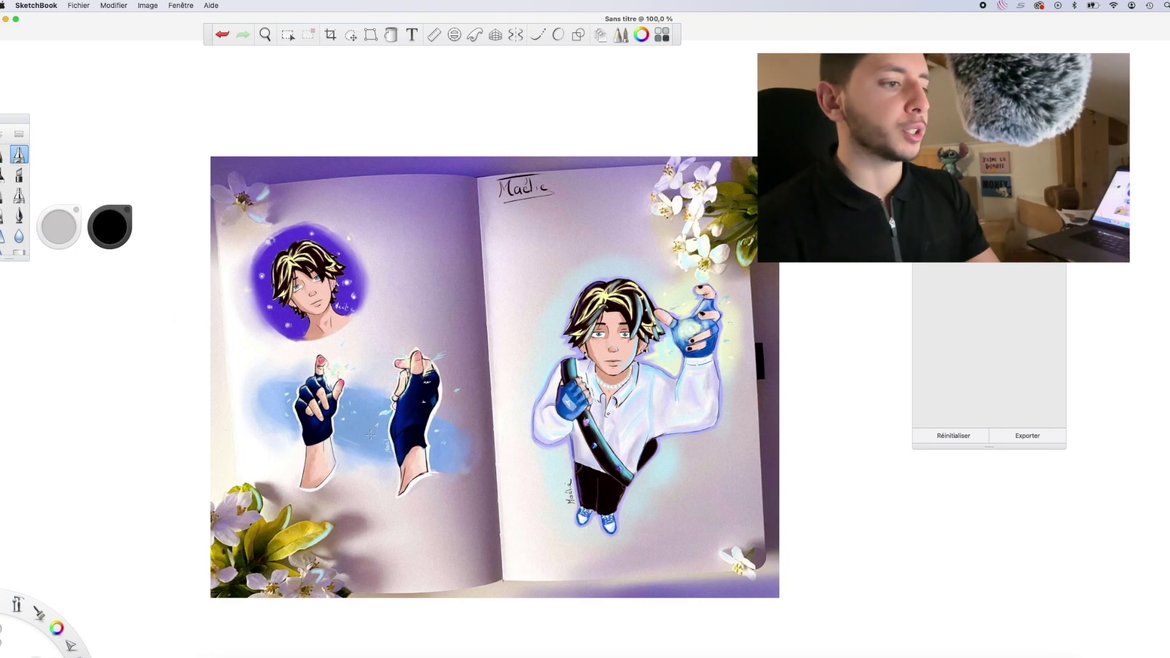
pyautogui.moveTo(572, 523)
pyautogui.mouseDown()
pyautogui.moveTo(611, 544)
pyautogui.moveTo(551, 528)
pyautogui.moveTo(596, 525)
pyautogui.moveTo(577, 513)
pyautogui.moveTo(621, 543)
pyautogui.mouseUp()
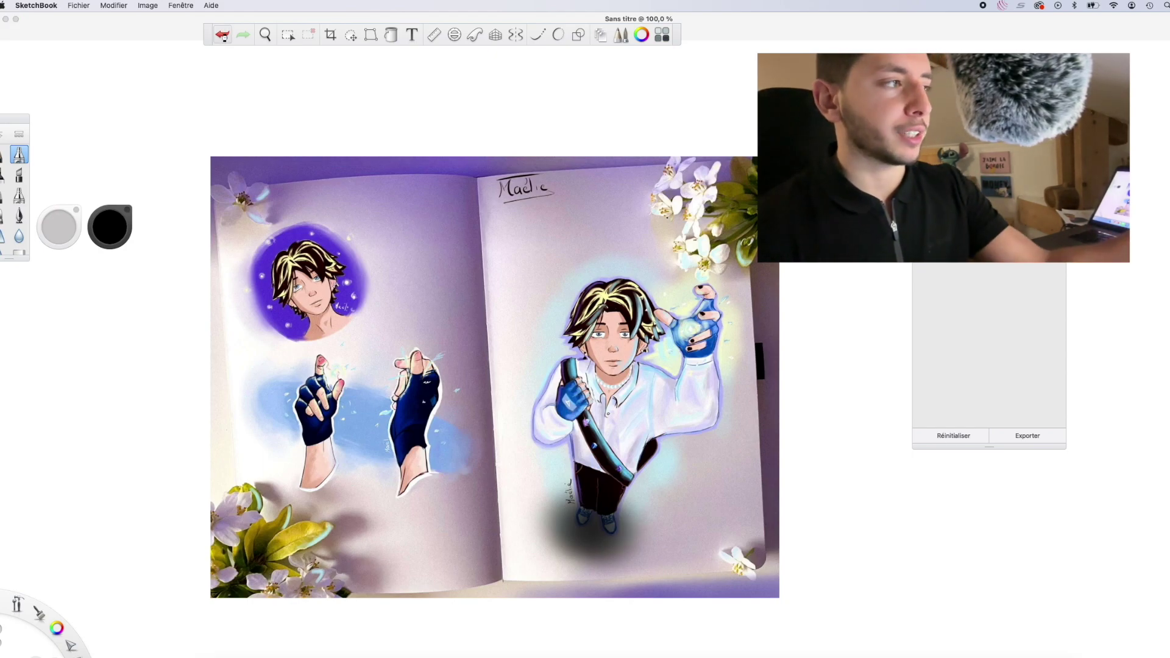
pyautogui.click(222, 34)
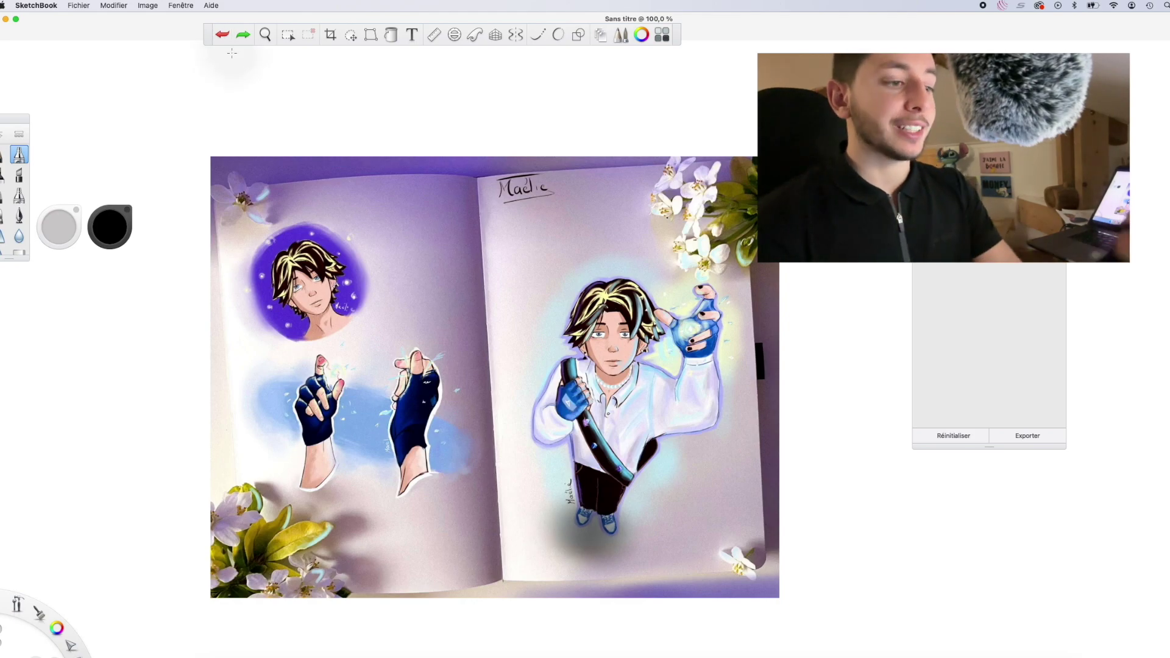
pyautogui.click(222, 34)
pyautogui.click(223, 34)
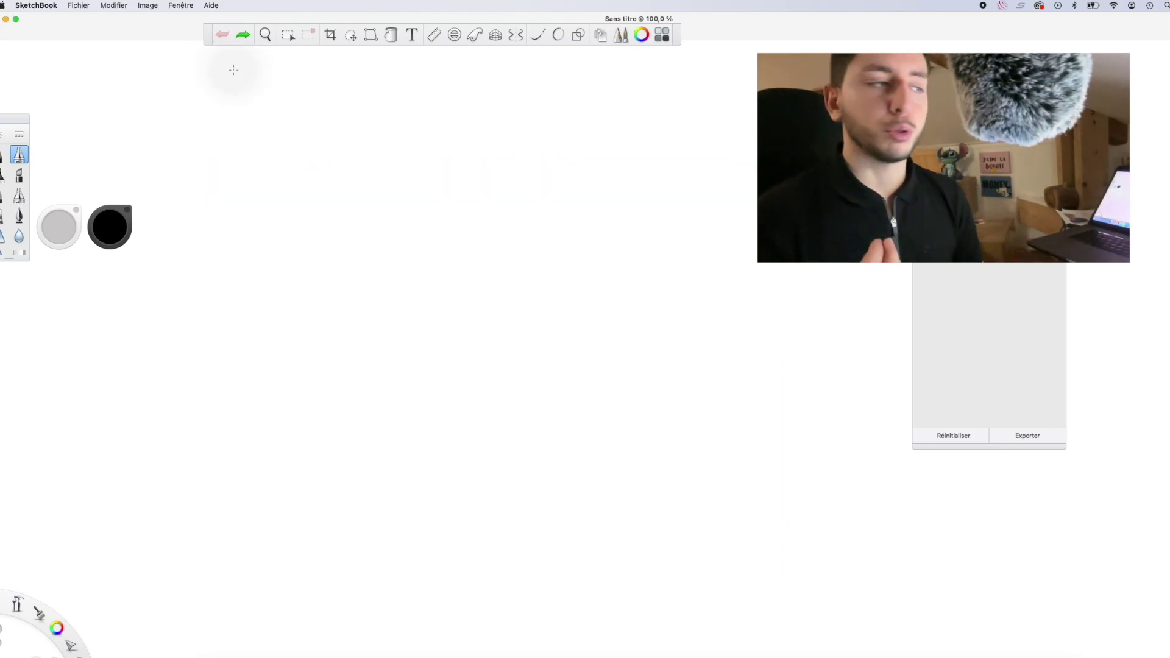
pyautogui.click(243, 34)
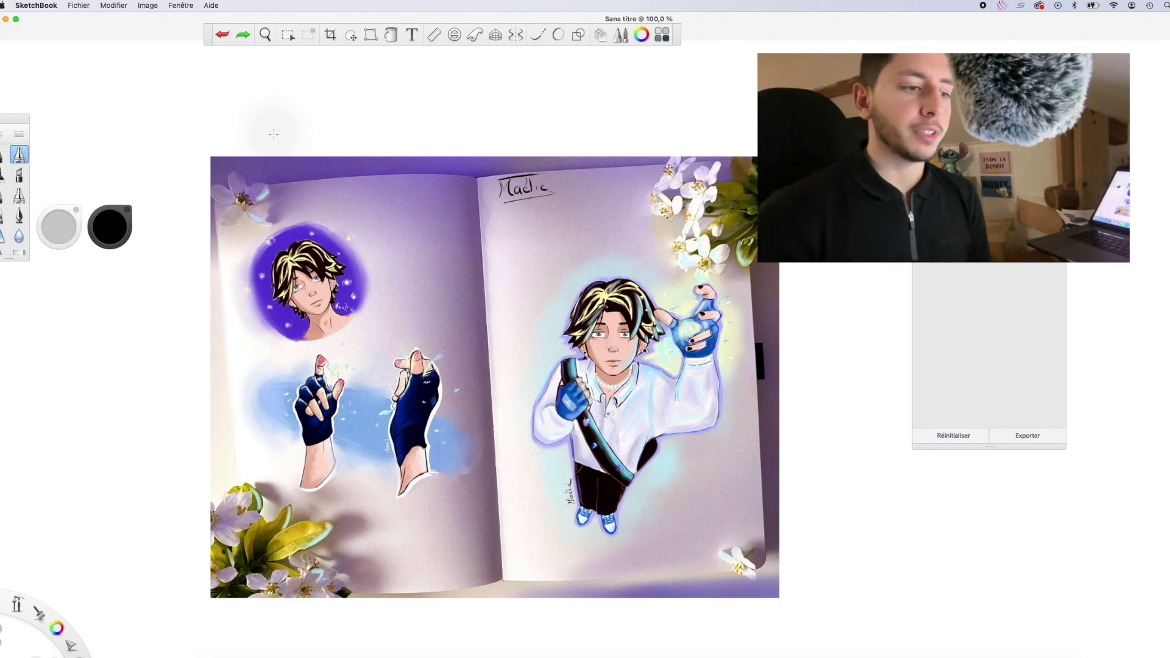
# Mark the lower-left flowers with soft airbrush shading and a pencil loop, and circle the character's head in both illustrations
pyautogui.moveTo(262, 485); pyautogui.dragTo(166, 551)
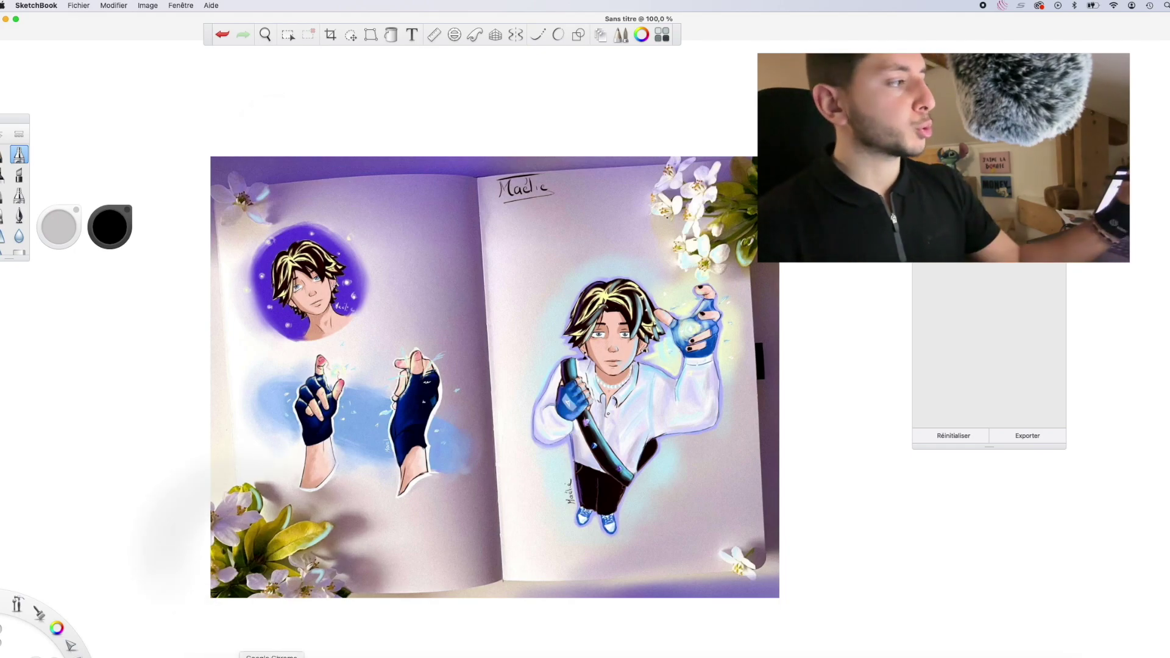
pyautogui.moveTo(303, 601)
pyautogui.mouseDown()
pyautogui.moveTo(256, 494)
pyautogui.moveTo(192, 570)
pyautogui.mouseUp()
pyautogui.moveTo(617, 330); pyautogui.dragTo(567, 285)
pyautogui.moveTo(313, 230); pyautogui.dragTo(316, 298)
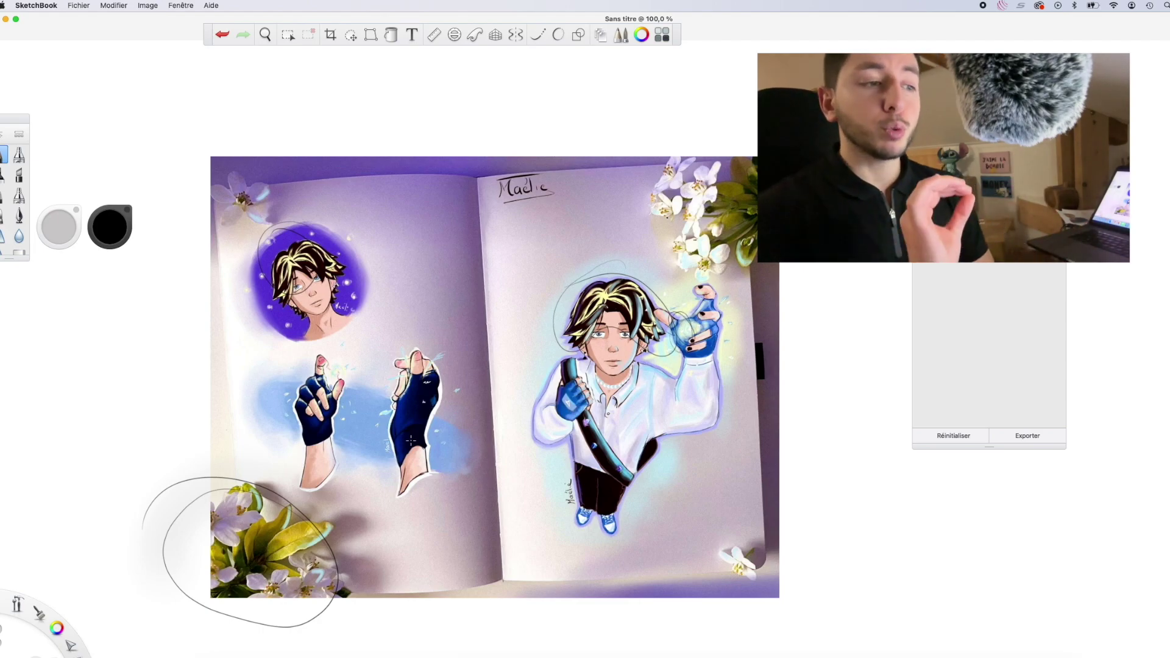
# Draw a line with a scribbled knot down the shirt to the bag, and vertical lines below the lower gloved hand
pyautogui.moveTo(645, 405)
pyautogui.mouseDown()
pyautogui.moveTo(645, 435)
pyautogui.moveTo(647, 360)
pyautogui.mouseUp()
pyautogui.moveTo(576, 421)
pyautogui.mouseDown()
pyautogui.moveTo(576, 462)
pyautogui.moveTo(567, 430)
pyautogui.mouseUp()
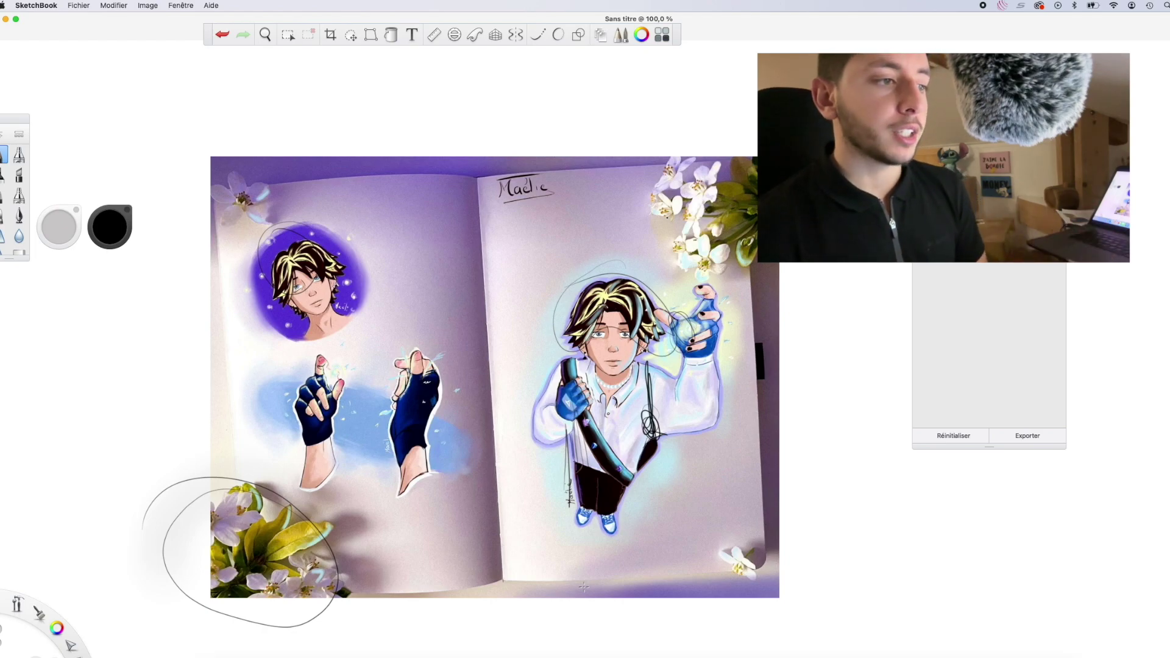
# Examine the standing character's face, hair and raised gloved hand up close
pyautogui.click(266, 38)
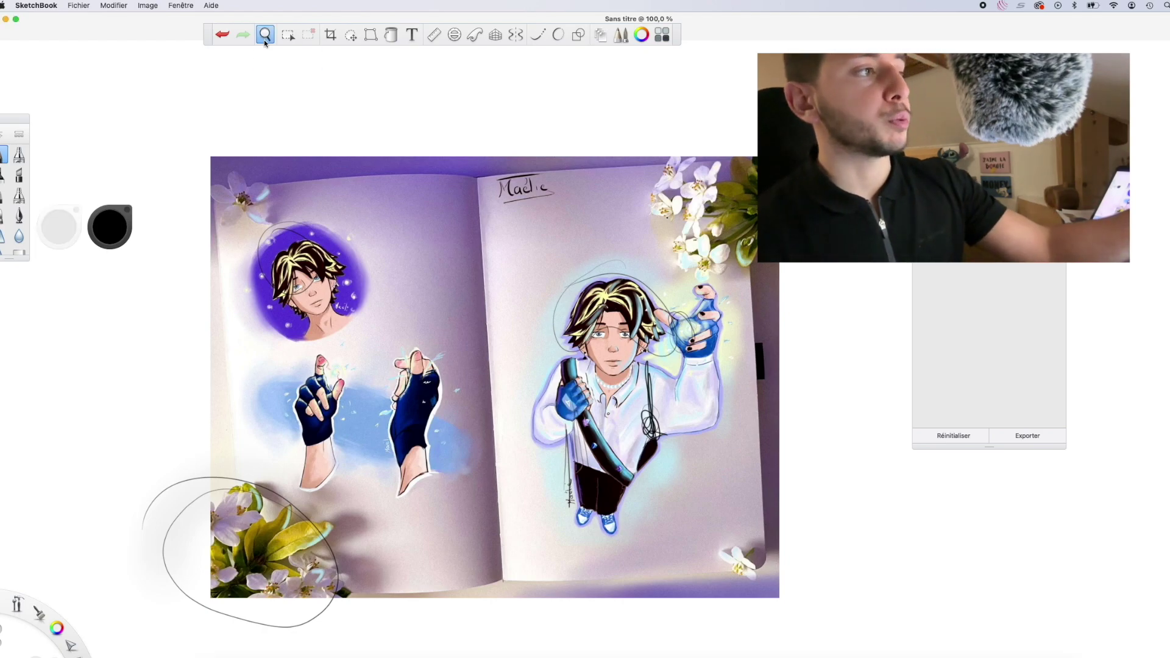
pyautogui.moveTo(281, 310); pyautogui.dragTo(536, 390)
pyautogui.moveTo(543, 396); pyautogui.dragTo(371, 403)
pyautogui.moveTo(397, 410); pyautogui.dragTo(244, 420)
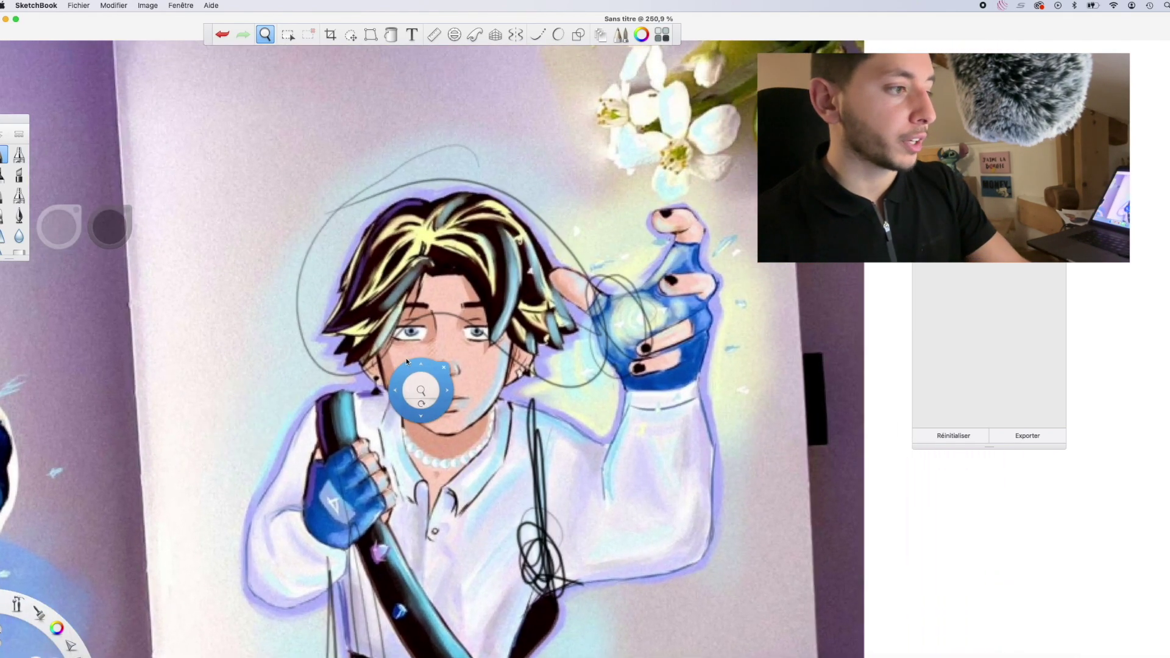
pyautogui.moveTo(370, 383); pyautogui.dragTo(289, 451)
pyautogui.moveTo(284, 455); pyautogui.dragTo(347, 465)
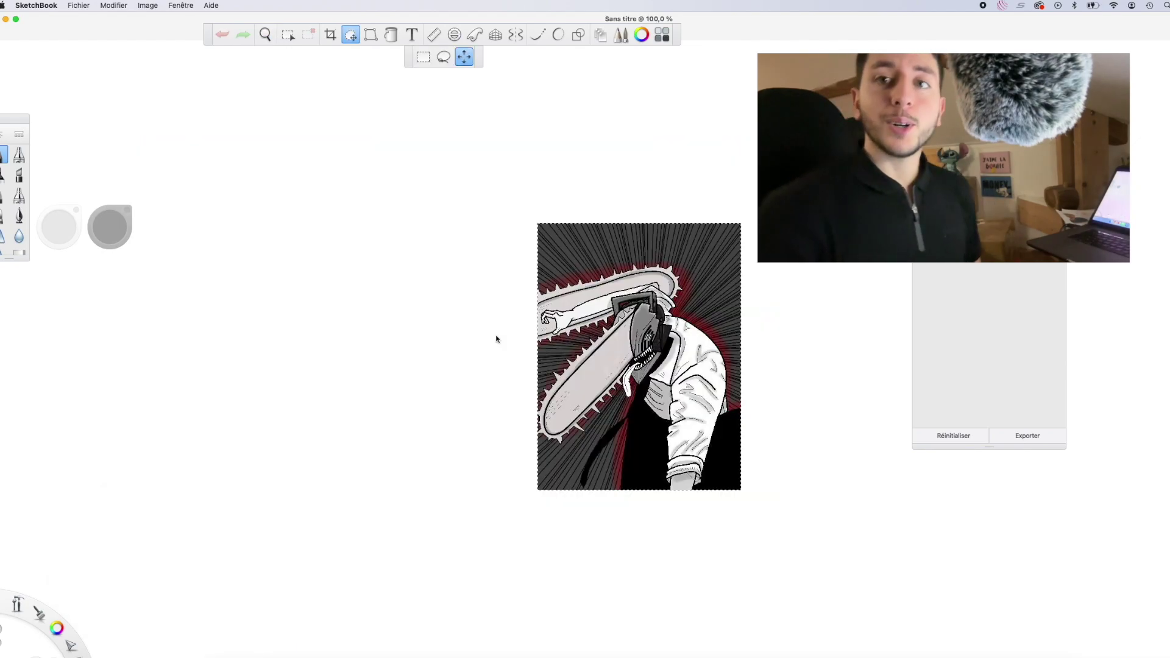
# Enlarge the chainsaw character drawing and reposition it on the blank canvas
pyautogui.moveTo(283, 307); pyautogui.dragTo(282, 327)
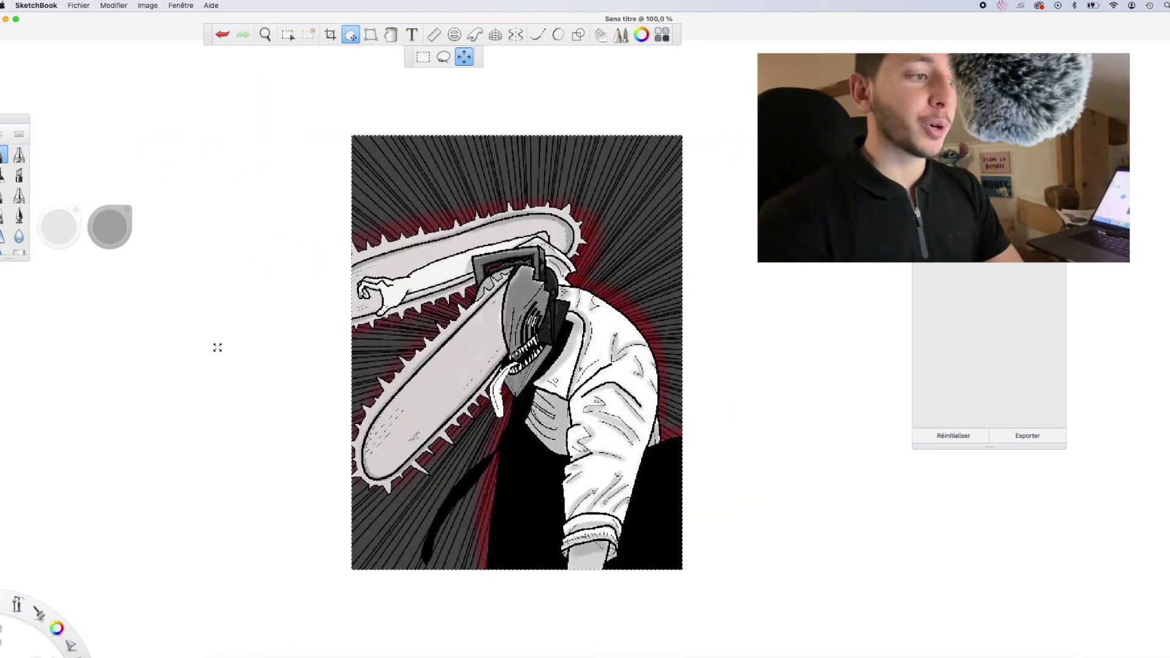
pyautogui.moveTo(218, 347); pyautogui.dragTo(304, 451)
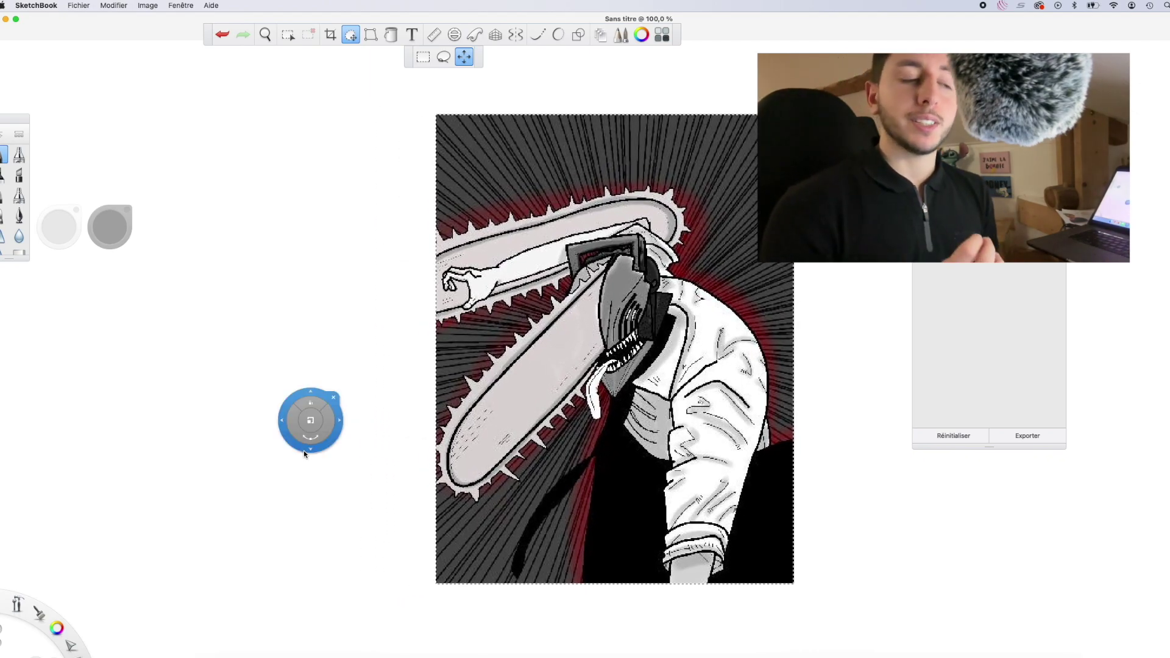
# Commit the chainsaw drawing's placement and sketch a tall rectangular frame in the blank area beside it
pyautogui.click(333, 397)
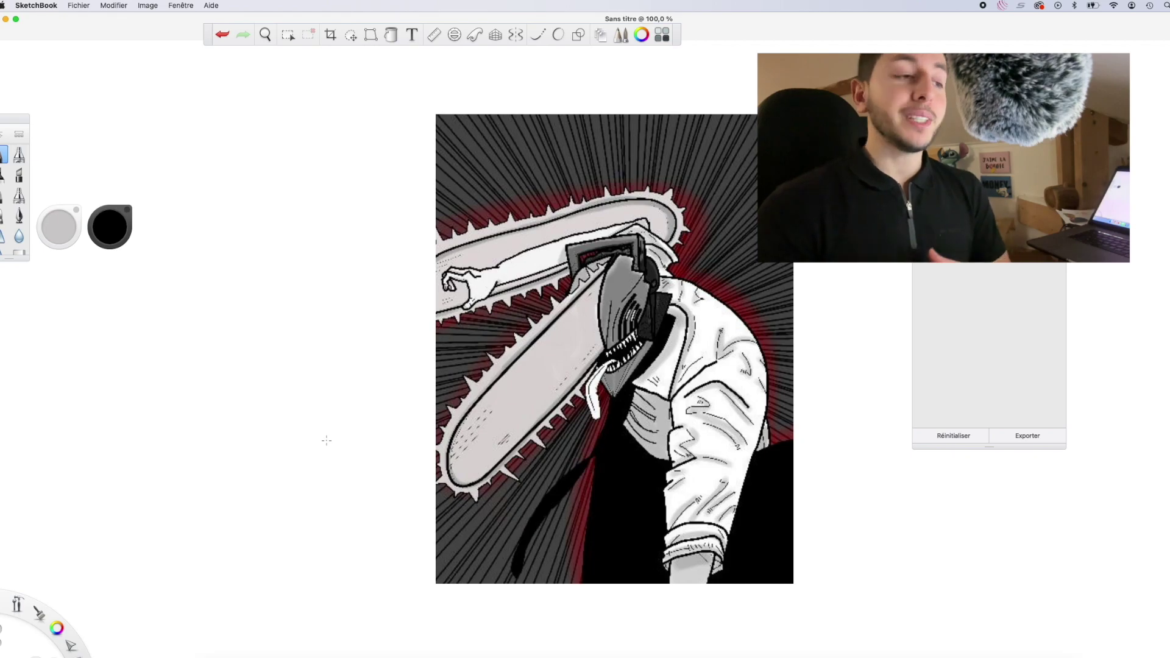
pyautogui.moveTo(352, 549)
pyautogui.mouseDown()
pyautogui.moveTo(352, 324)
pyautogui.moveTo(335, 138)
pyautogui.moveTo(83, 126)
pyautogui.moveTo(66, 175)
pyautogui.mouseUp()
pyautogui.moveTo(71, 283)
pyautogui.mouseDown()
pyautogui.moveTo(80, 572)
pyautogui.moveTo(358, 562)
pyautogui.mouseUp()
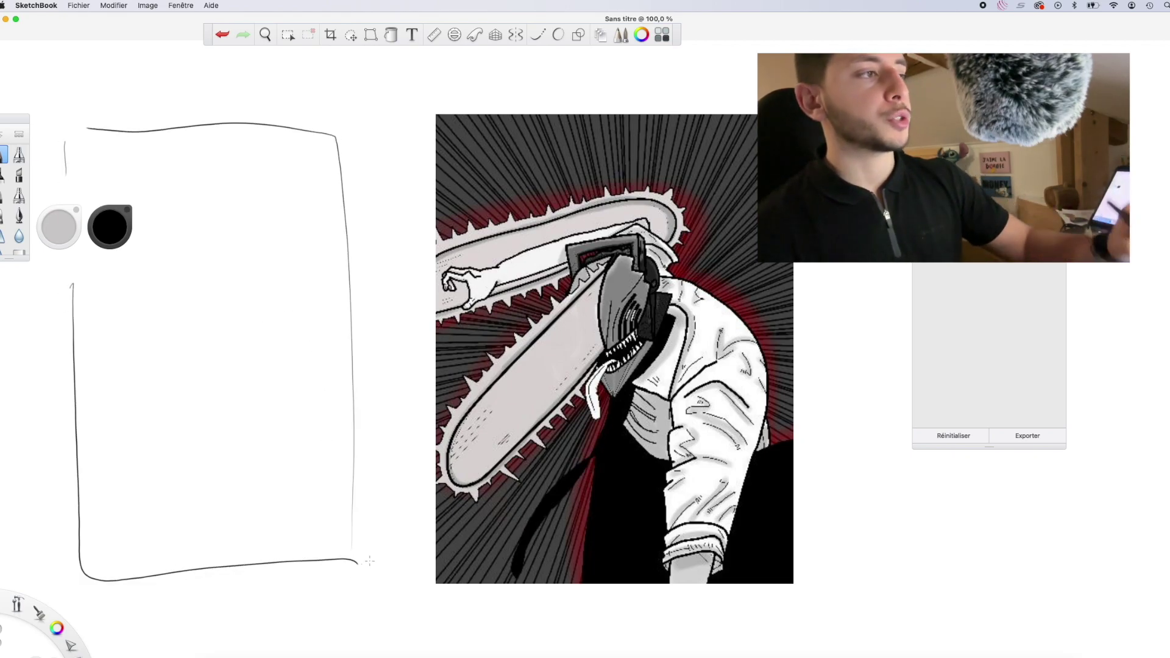
# Rough in the head as an overlapping oval with a long chainsaw blade extending down to the frame's lower-left corner
pyautogui.moveTo(265, 261); pyautogui.dragTo(90, 491)
pyautogui.moveTo(279, 203)
pyautogui.mouseDown()
pyautogui.moveTo(73, 526)
pyautogui.moveTo(159, 323)
pyautogui.moveTo(62, 584)
pyautogui.mouseUp()
pyautogui.moveTo(61, 505)
pyautogui.mouseDown()
pyautogui.moveTo(117, 380)
pyautogui.moveTo(241, 253)
pyautogui.mouseUp()
pyautogui.moveTo(146, 348)
pyautogui.mouseDown()
pyautogui.moveTo(164, 274)
pyautogui.moveTo(72, 565)
pyautogui.moveTo(238, 323)
pyautogui.mouseUp()
pyautogui.moveTo(239, 323)
pyautogui.mouseDown()
pyautogui.moveTo(65, 568)
pyautogui.moveTo(272, 268)
pyautogui.mouseUp()
pyautogui.moveTo(272, 268); pyautogui.dragTo(131, 609)
# Sketch the sloping shoulder and the raised arm ending in a hand near the frame's upper-left corner
pyautogui.moveTo(217, 288); pyautogui.dragTo(364, 443)
pyautogui.moveTo(237, 223)
pyautogui.mouseDown()
pyautogui.moveTo(312, 370)
pyautogui.moveTo(182, 168)
pyautogui.moveTo(198, 199)
pyautogui.mouseUp()
pyautogui.moveTo(131, 153)
pyautogui.mouseDown()
pyautogui.moveTo(213, 209)
pyautogui.moveTo(184, 195)
pyautogui.moveTo(254, 220)
pyautogui.moveTo(227, 305)
pyautogui.mouseUp()
pyautogui.moveTo(309, 361)
pyautogui.mouseDown()
pyautogui.moveTo(258, 234)
pyautogui.moveTo(231, 298)
pyautogui.mouseUp()
pyautogui.moveTo(231, 298)
pyautogui.mouseDown()
pyautogui.moveTo(205, 184)
pyautogui.moveTo(292, 338)
pyautogui.mouseUp()
pyautogui.moveTo(183, 268)
pyautogui.mouseDown()
pyautogui.moveTo(241, 387)
pyautogui.moveTo(158, 366)
pyautogui.moveTo(232, 329)
pyautogui.mouseUp()
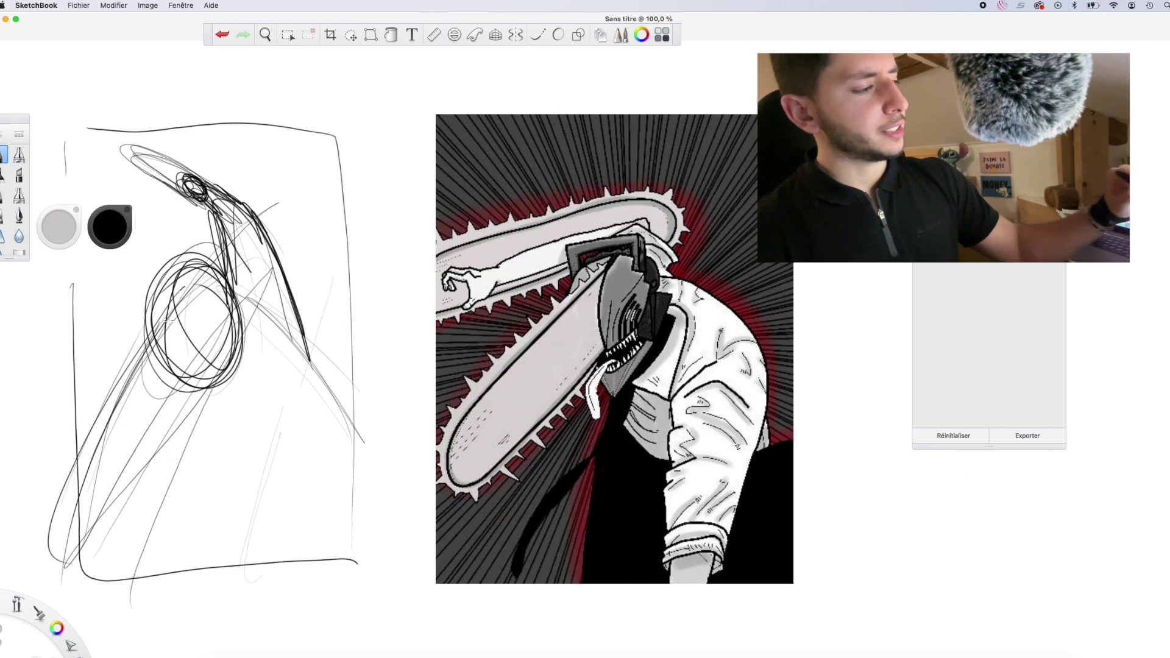
# Reinforce the long blade's contours with repeated strokes, add its teeth, and outline the spread fingers of the raised hand
pyautogui.moveTo(171, 308); pyautogui.dragTo(49, 509)
pyautogui.moveTo(211, 358); pyautogui.dragTo(67, 558)
pyautogui.moveTo(125, 494); pyautogui.dragTo(61, 561)
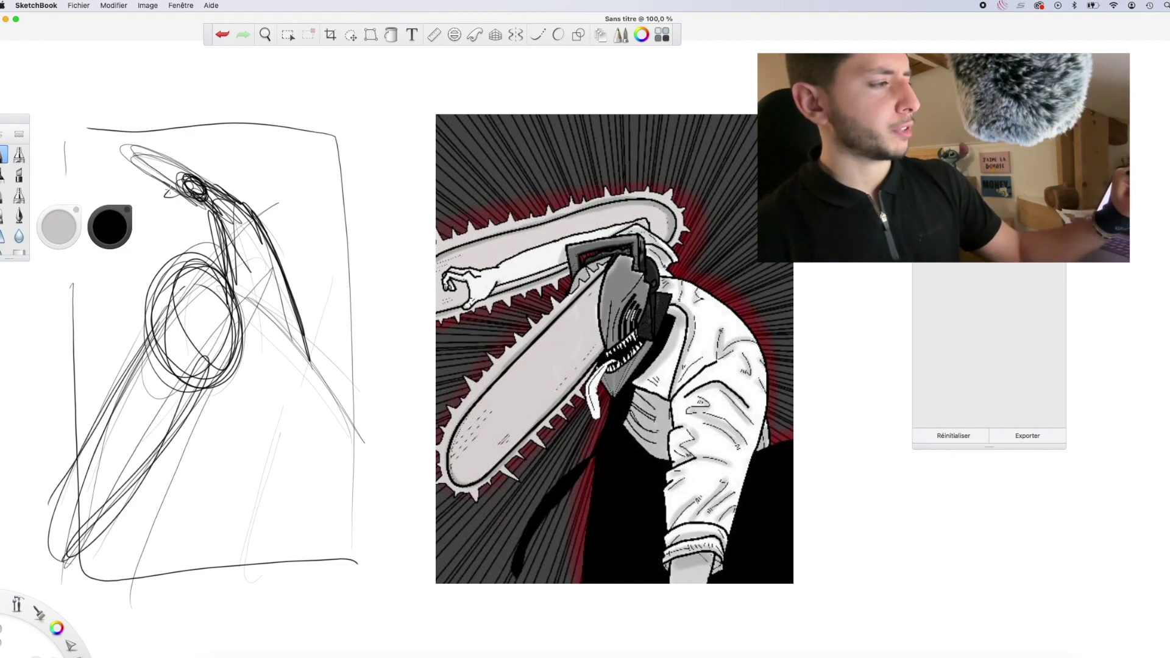
pyautogui.moveTo(123, 169); pyautogui.dragTo(177, 146)
pyautogui.moveTo(155, 323)
pyautogui.mouseDown()
pyautogui.moveTo(137, 343)
pyautogui.moveTo(78, 532)
pyautogui.mouseUp()
pyautogui.moveTo(217, 369); pyautogui.dragTo(122, 603)
# Build up the shoulder and lowered arm with layered strokes, and darken the outer edge of the lower blade
pyautogui.moveTo(256, 298); pyautogui.dragTo(353, 441)
pyautogui.moveTo(288, 352); pyautogui.dragTo(355, 459)
pyautogui.moveTo(277, 317); pyautogui.dragTo(286, 393)
pyautogui.moveTo(235, 293)
pyautogui.mouseDown()
pyautogui.moveTo(311, 375)
pyautogui.moveTo(226, 424)
pyautogui.mouseUp()
pyautogui.moveTo(295, 350); pyautogui.dragTo(317, 427)
pyautogui.moveTo(186, 461); pyautogui.dragTo(150, 552)
pyautogui.moveTo(207, 381); pyautogui.dragTo(128, 601)
pyautogui.moveTo(281, 311)
pyautogui.mouseDown()
pyautogui.moveTo(361, 488)
pyautogui.moveTo(349, 461)
pyautogui.mouseUp()
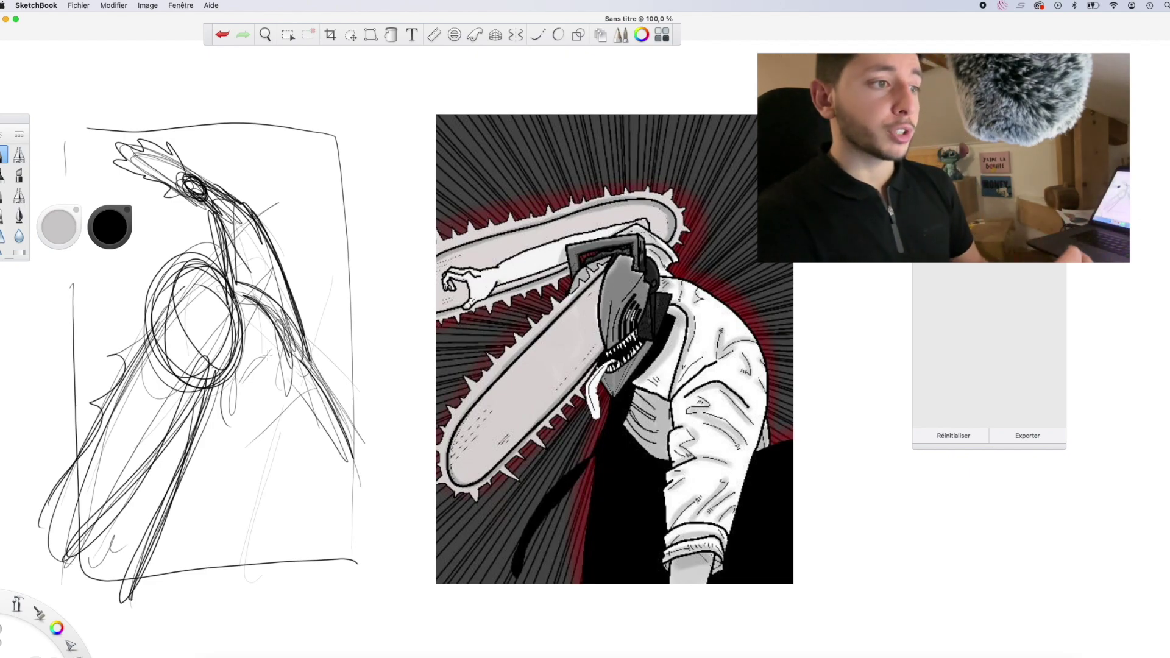
# Add guide strokes inside the head oval and draw long lines for the torso down toward the frame's lower edge
pyautogui.moveTo(208, 299); pyautogui.dragTo(198, 388)
pyautogui.moveTo(218, 272)
pyautogui.mouseDown()
pyautogui.moveTo(155, 337)
pyautogui.moveTo(166, 323)
pyautogui.mouseUp()
pyautogui.moveTo(200, 317); pyautogui.dragTo(198, 403)
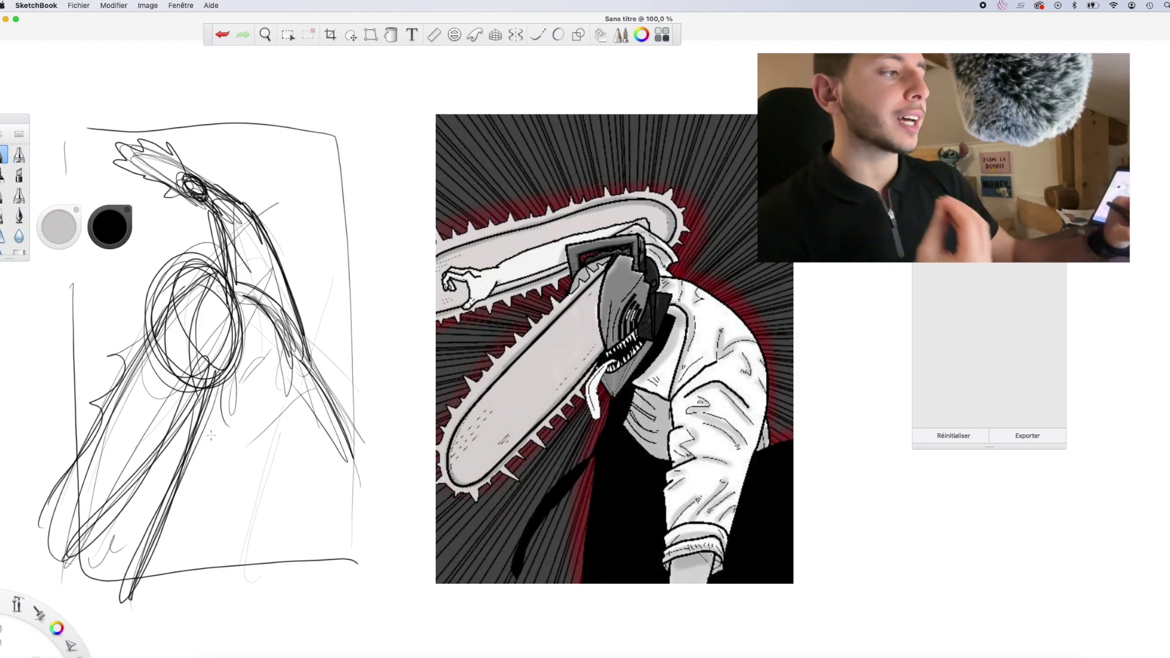
pyautogui.moveTo(286, 381); pyautogui.dragTo(306, 570)
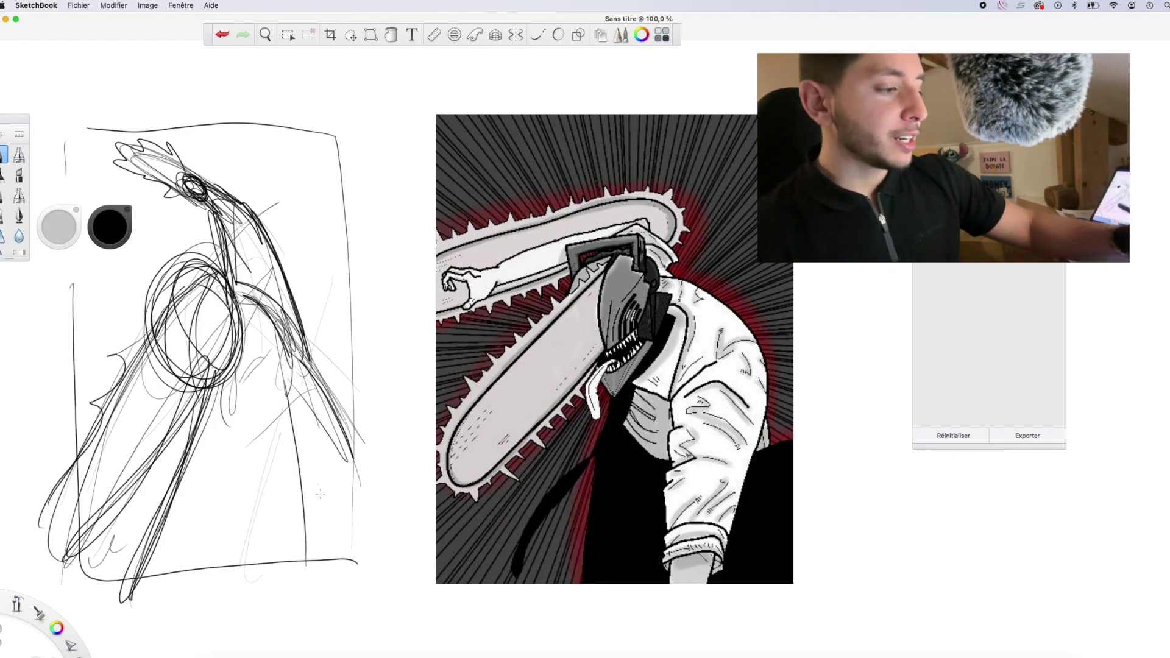
pyautogui.moveTo(332, 374); pyautogui.dragTo(342, 539)
pyautogui.moveTo(295, 352); pyautogui.dragTo(305, 376)
# Draw long sweeping lines from the head and raised arm toward the frame's edges, plus strokes beside the lower blade
pyautogui.moveTo(210, 410); pyautogui.dragTo(129, 581)
pyautogui.moveTo(183, 218); pyautogui.dragTo(79, 327)
pyautogui.moveTo(234, 210); pyautogui.dragTo(227, 256)
pyautogui.moveTo(260, 234); pyautogui.dragTo(285, 313)
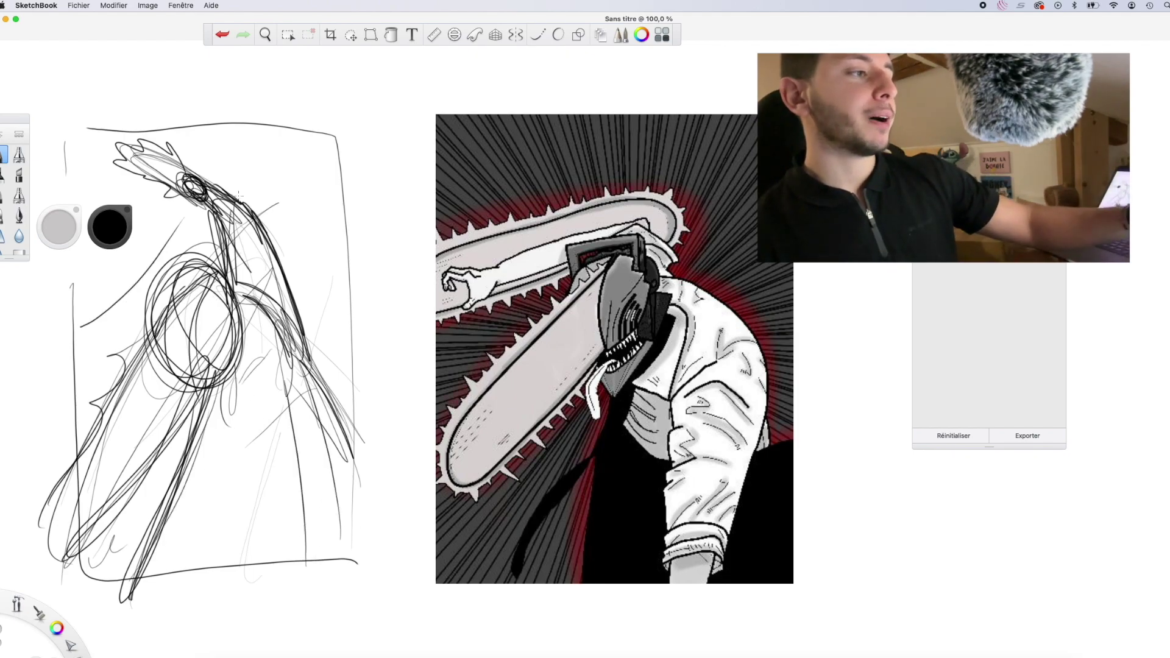
pyautogui.moveTo(186, 150)
pyautogui.mouseDown()
pyautogui.moveTo(339, 205)
pyautogui.moveTo(295, 190)
pyautogui.moveTo(335, 234)
pyautogui.mouseUp()
pyautogui.moveTo(239, 172)
pyautogui.mouseDown()
pyautogui.moveTo(345, 280)
pyautogui.moveTo(329, 228)
pyautogui.moveTo(364, 212)
pyautogui.mouseUp()
pyautogui.moveTo(111, 270); pyautogui.dragTo(50, 340)
pyautogui.moveTo(176, 232)
pyautogui.mouseDown()
pyautogui.moveTo(151, 305)
pyautogui.moveTo(42, 431)
pyautogui.moveTo(72, 366)
pyautogui.mouseUp()
pyautogui.moveTo(170, 573); pyautogui.dragTo(227, 439)
pyautogui.moveTo(256, 457); pyautogui.dragTo(242, 557)
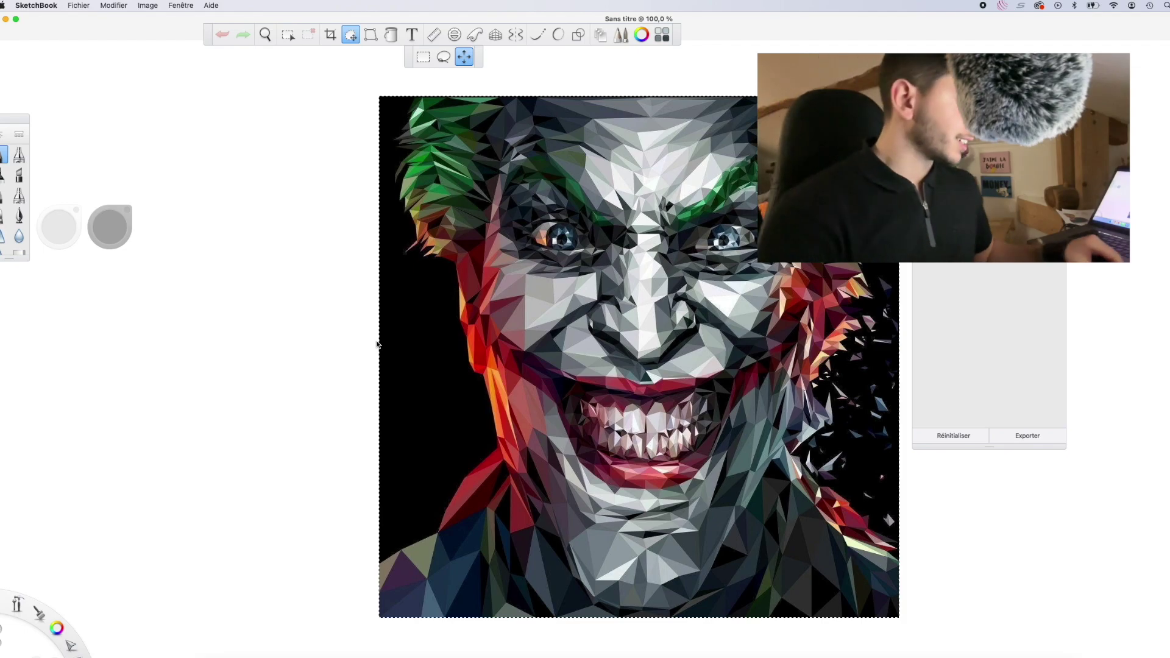
# Position the polygonal Joker portrait on the blank canvas and handwrite the note "1e/10" beside it
pyautogui.click(218, 253)
pyautogui.moveTo(217, 253); pyautogui.dragTo(196, 422)
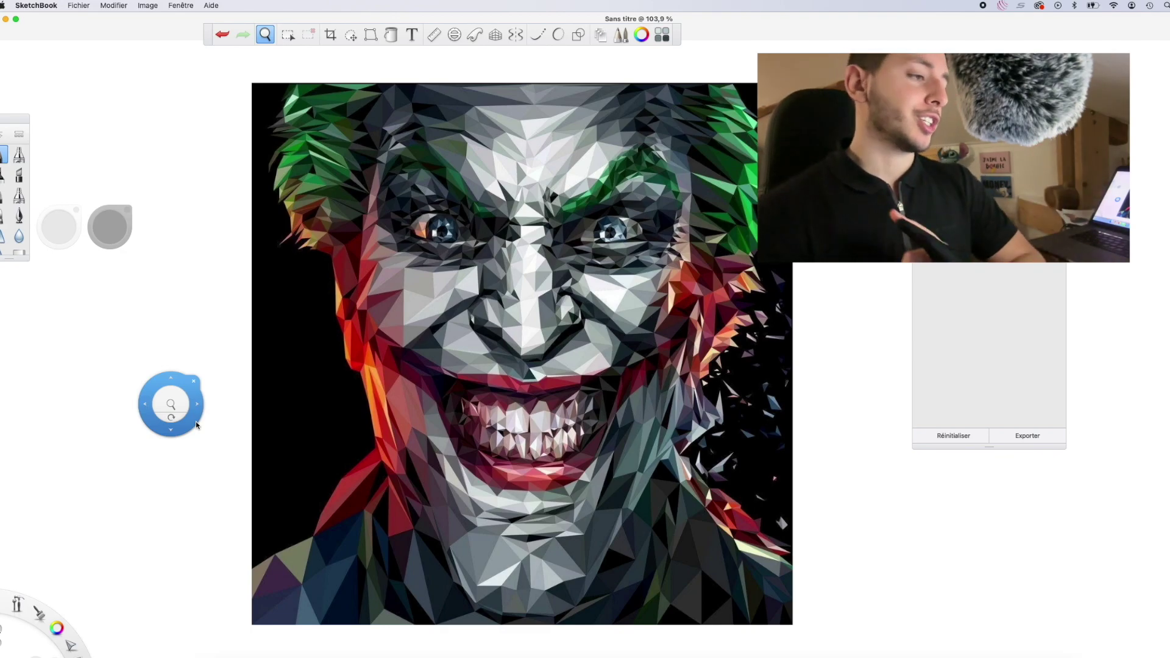
pyautogui.moveTo(196, 422)
pyautogui.mouseDown()
pyautogui.moveTo(193, 317)
pyautogui.moveTo(161, 160)
pyautogui.mouseUp()
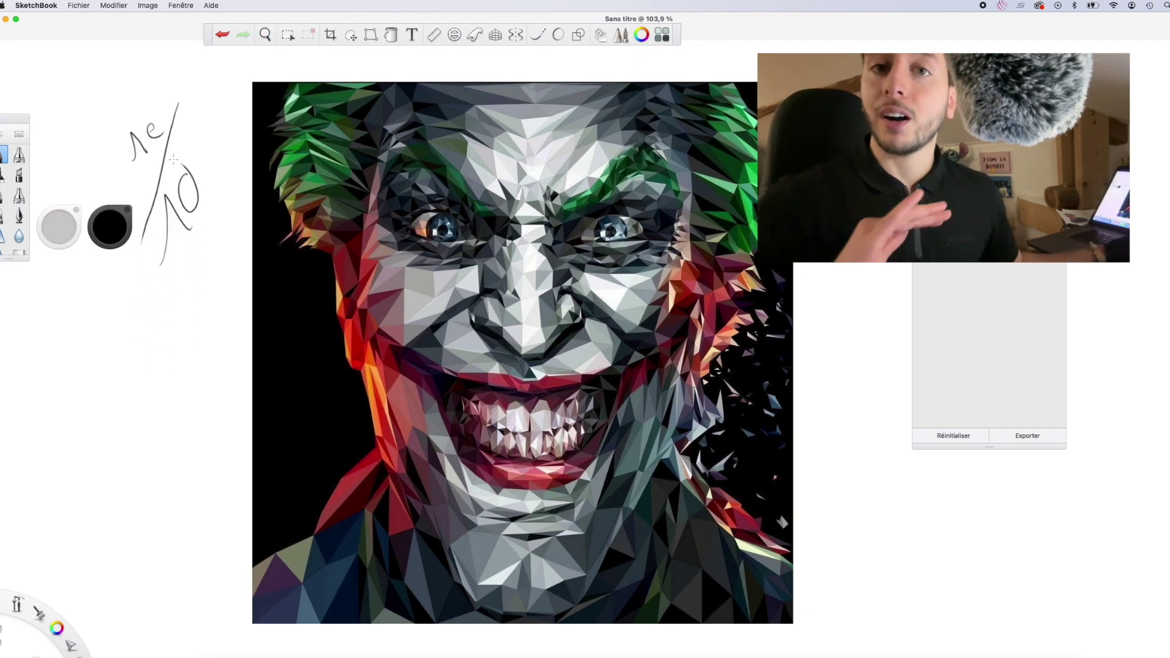